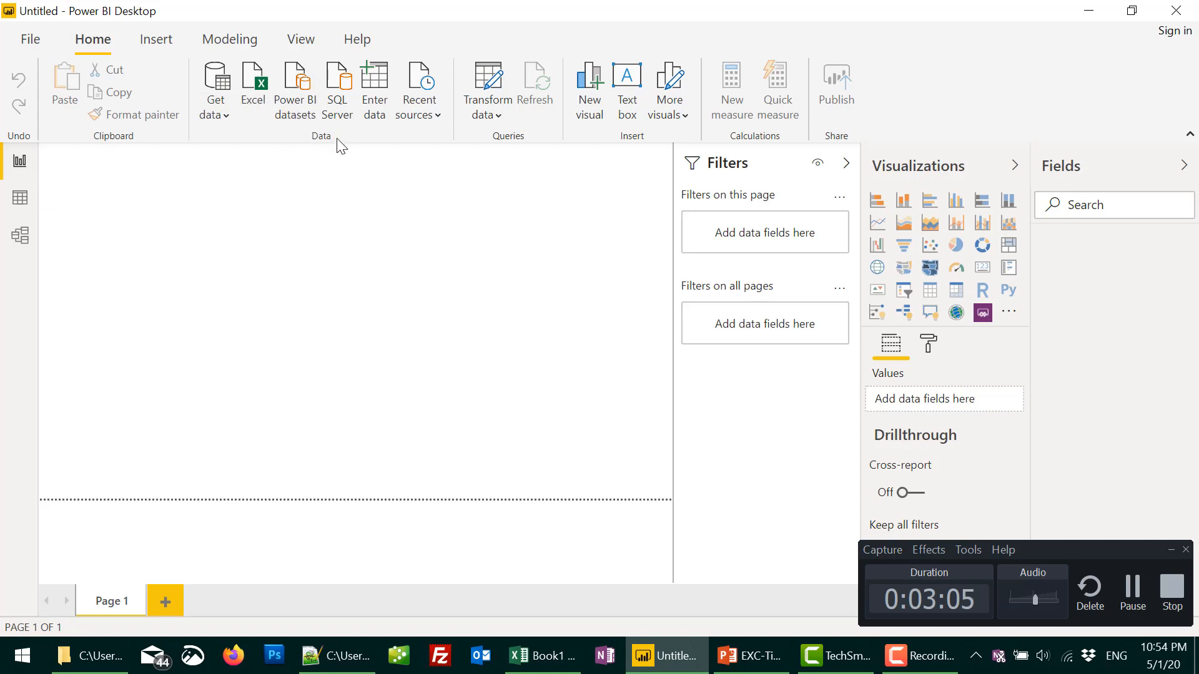
- Start a manually entered table and name its two columns Product and Qty Sold
click(375, 88)
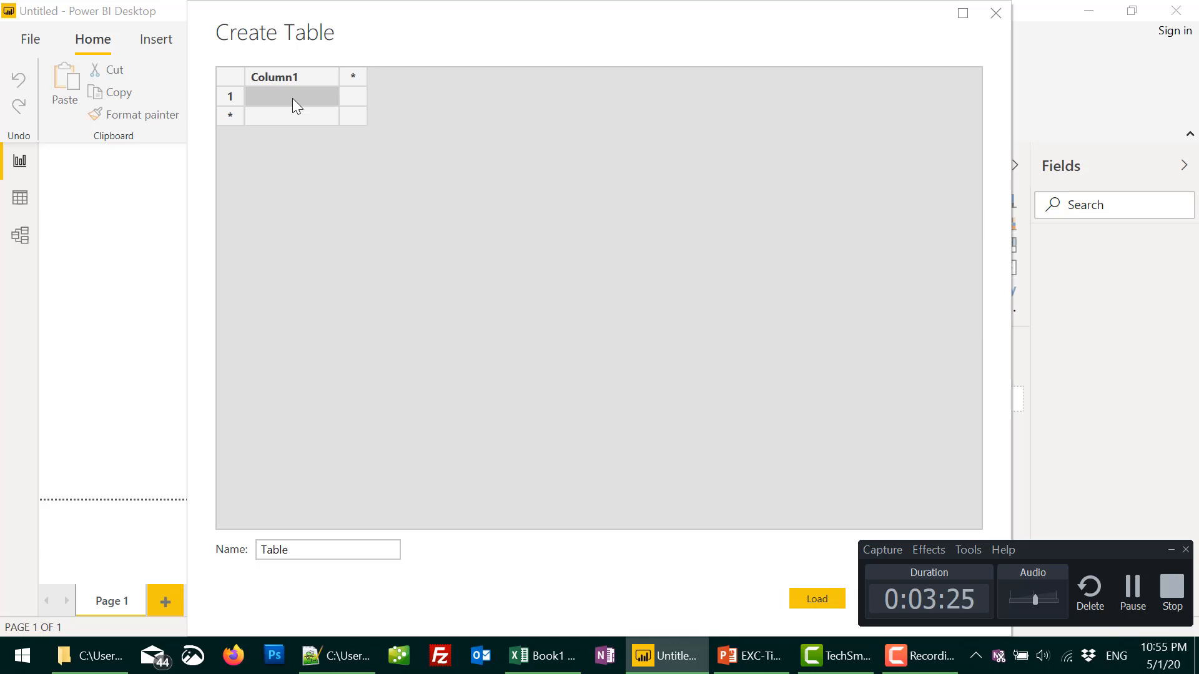
double_click(284, 77)
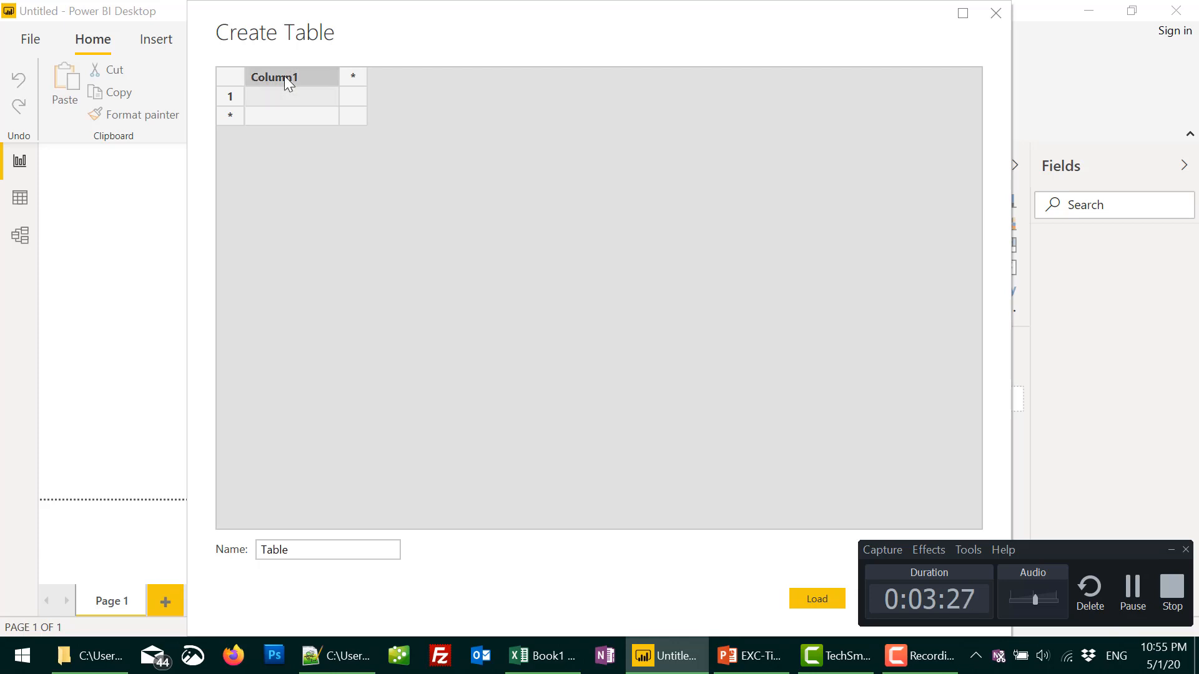
text(Pr)
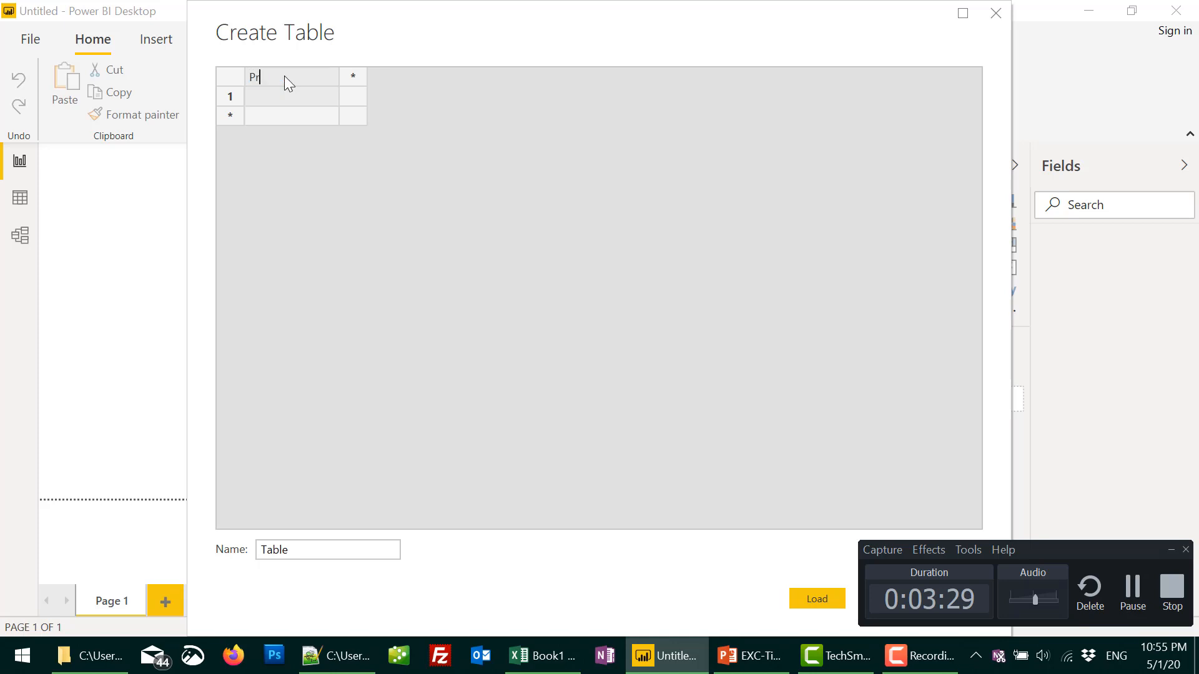
text(oduct)
key(Tab)
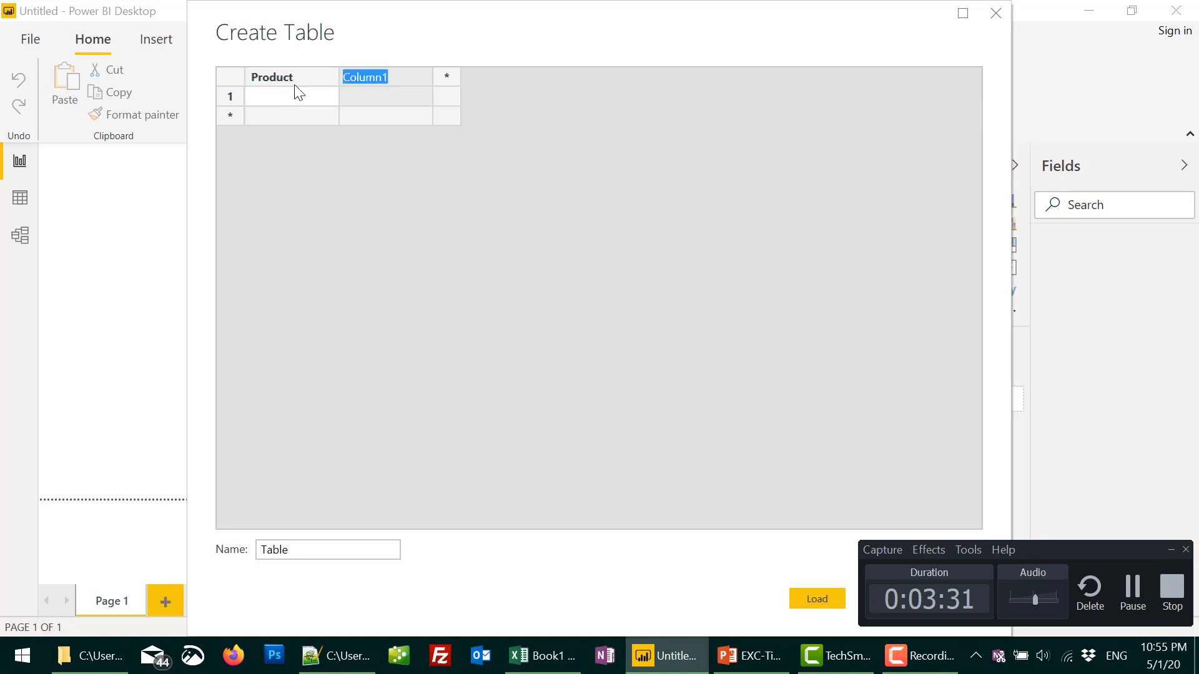
text(Qty Sold)
key(Return)
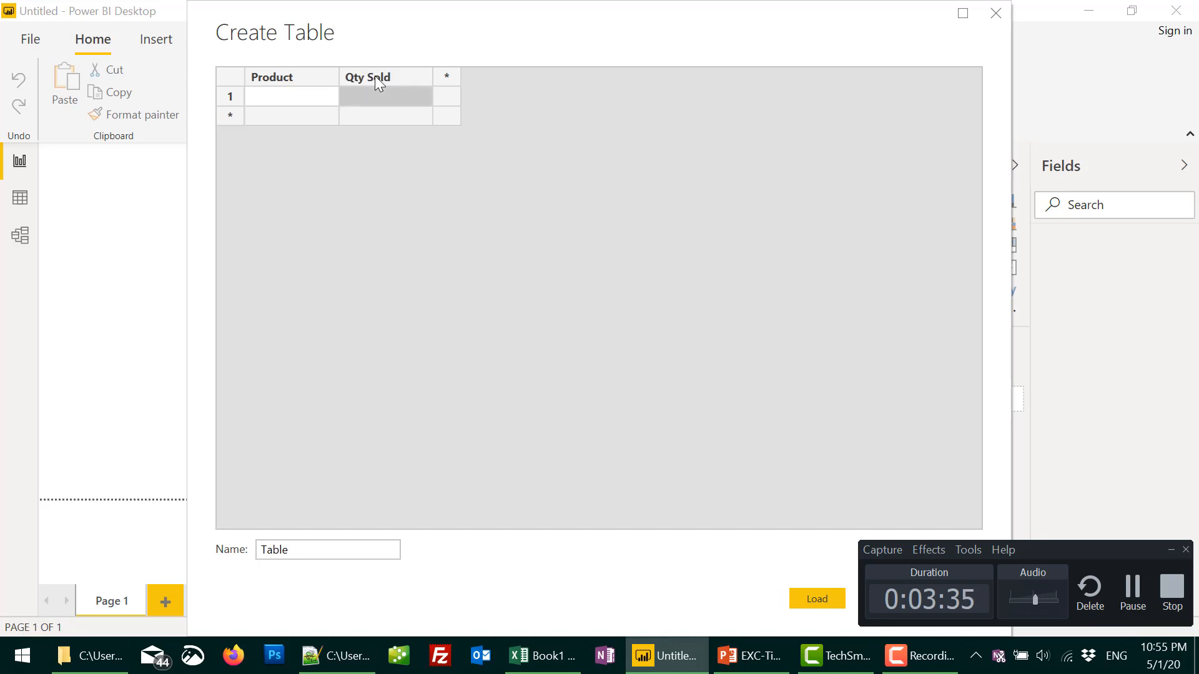
- Fill the first two rows of the new table with Drinks, 5 and Cakes, 8
click(291, 98)
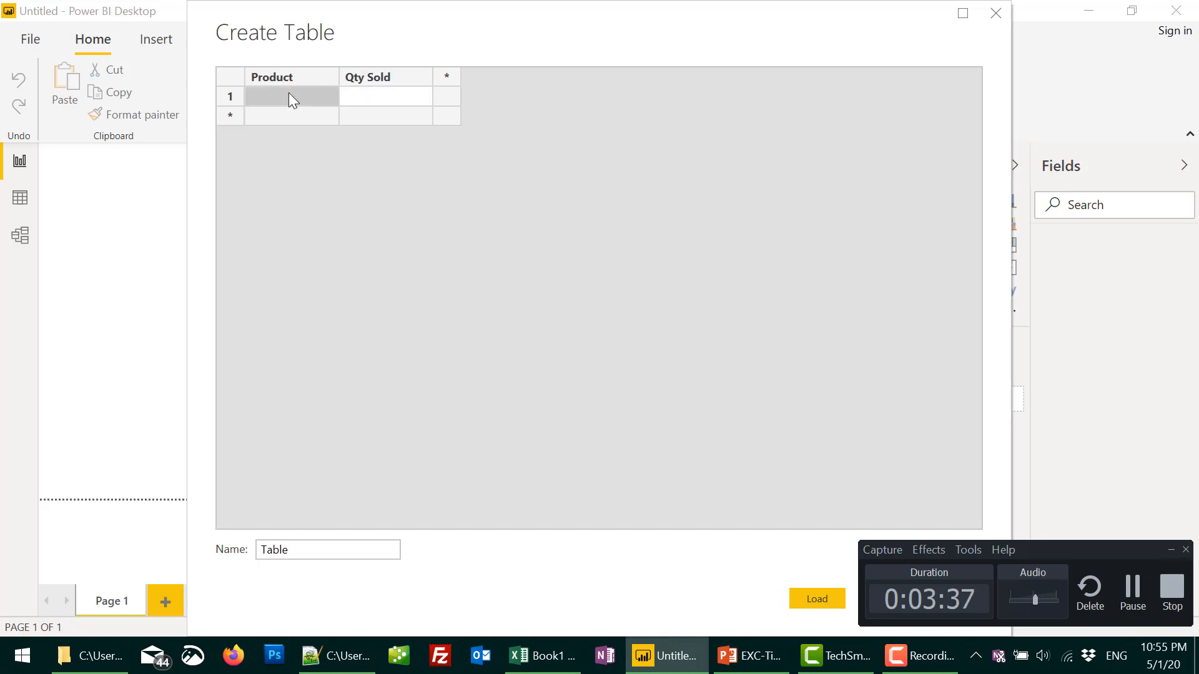
text(Drinks)
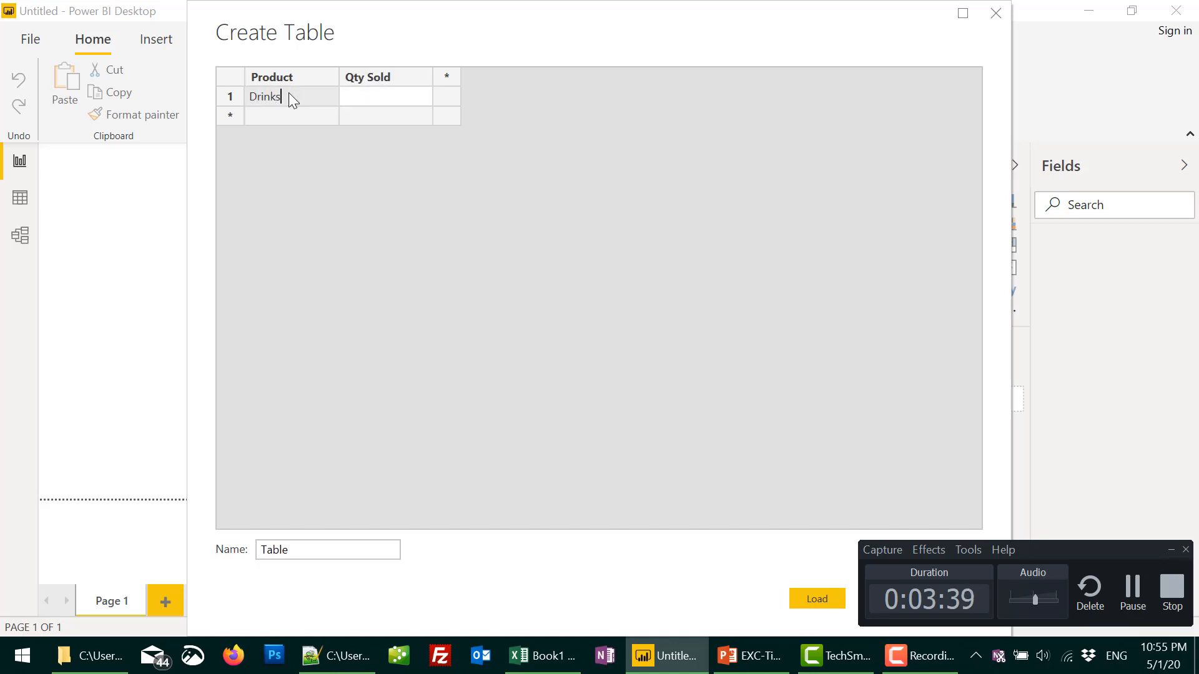
key(Tab)
text(5)
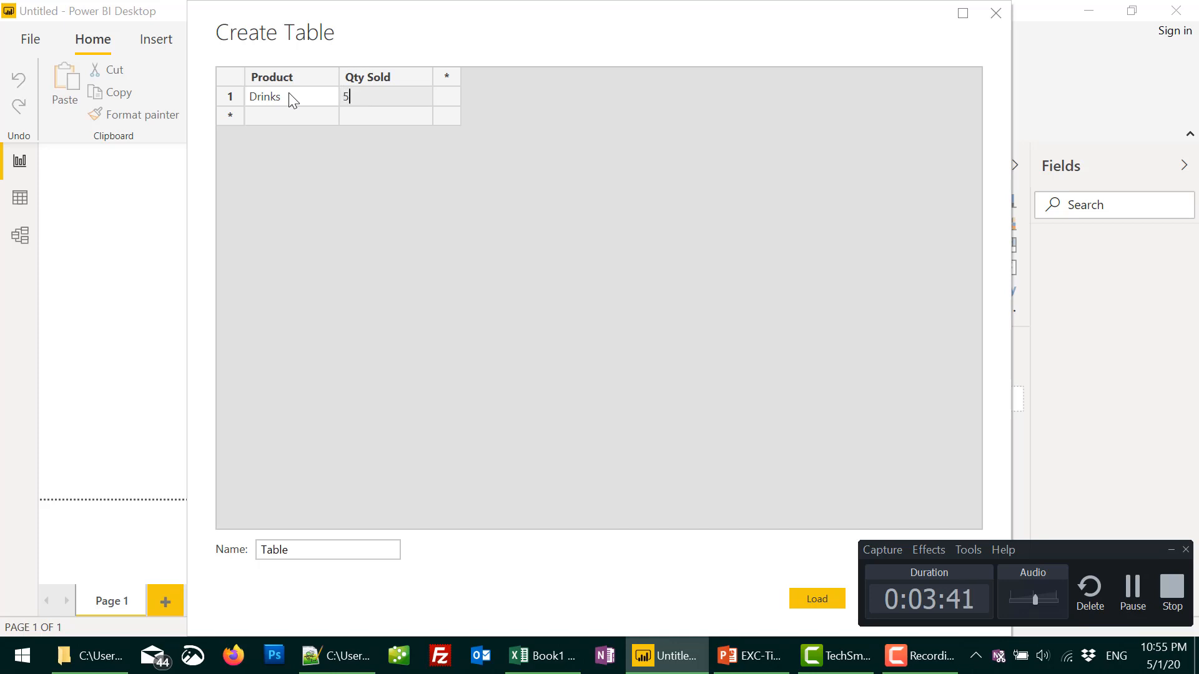
key(Return)
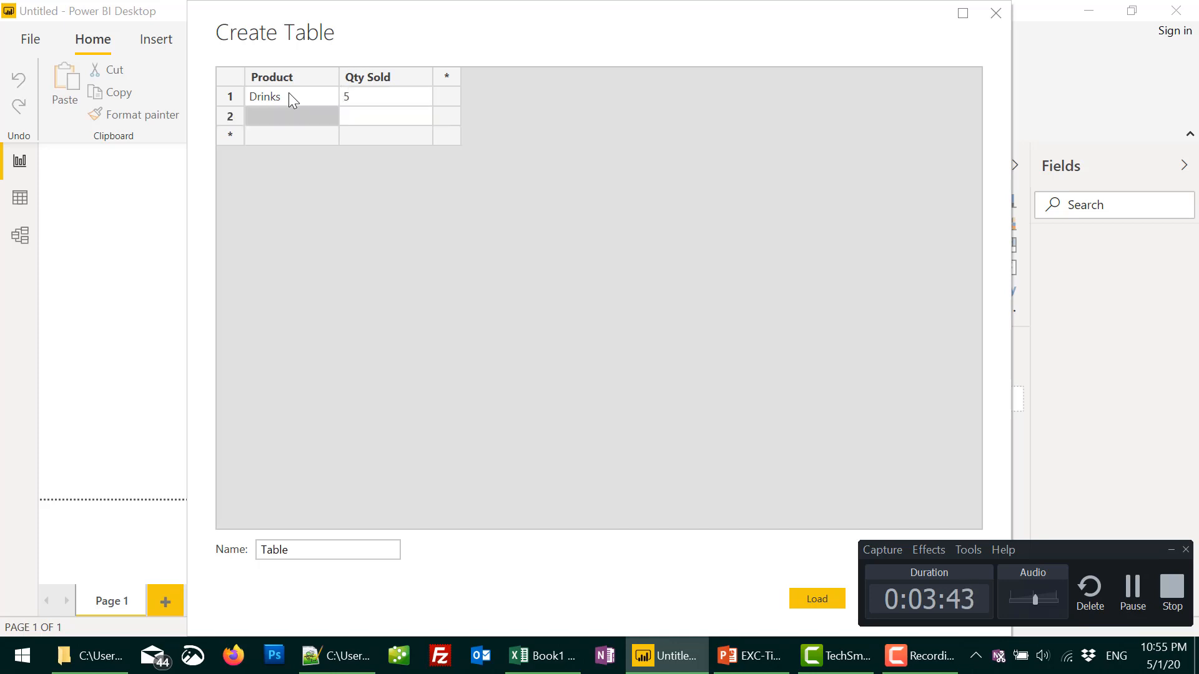
text(Cakes)
key(Tab)
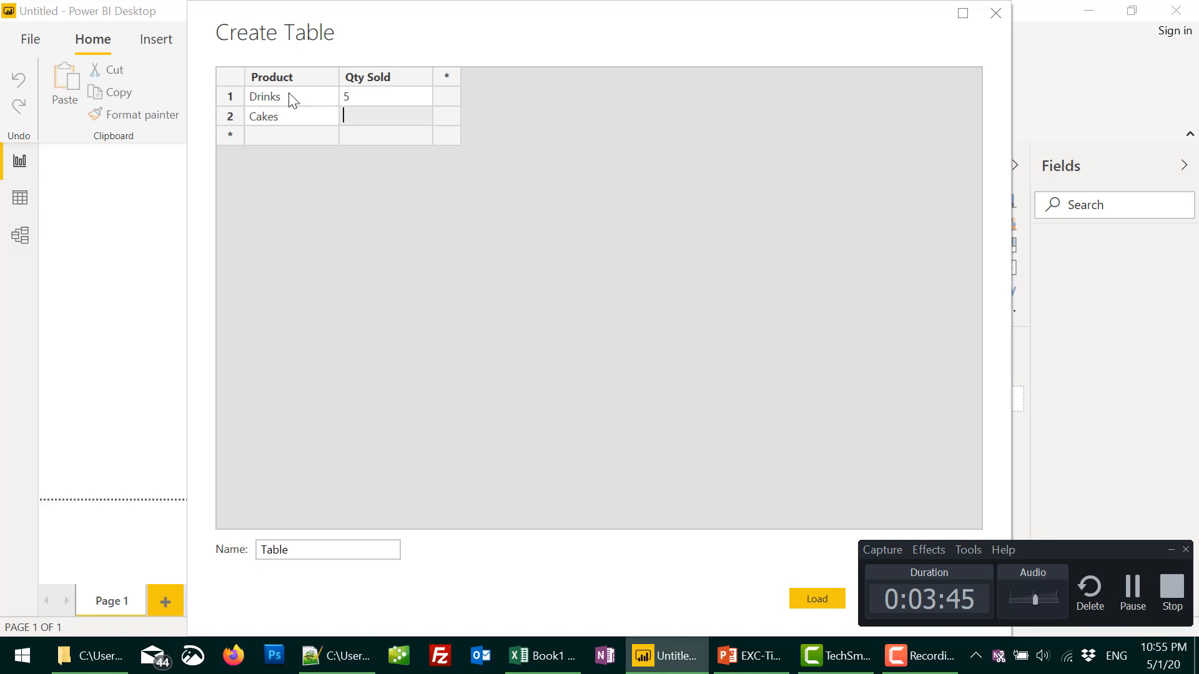
text(8)
key(Return)
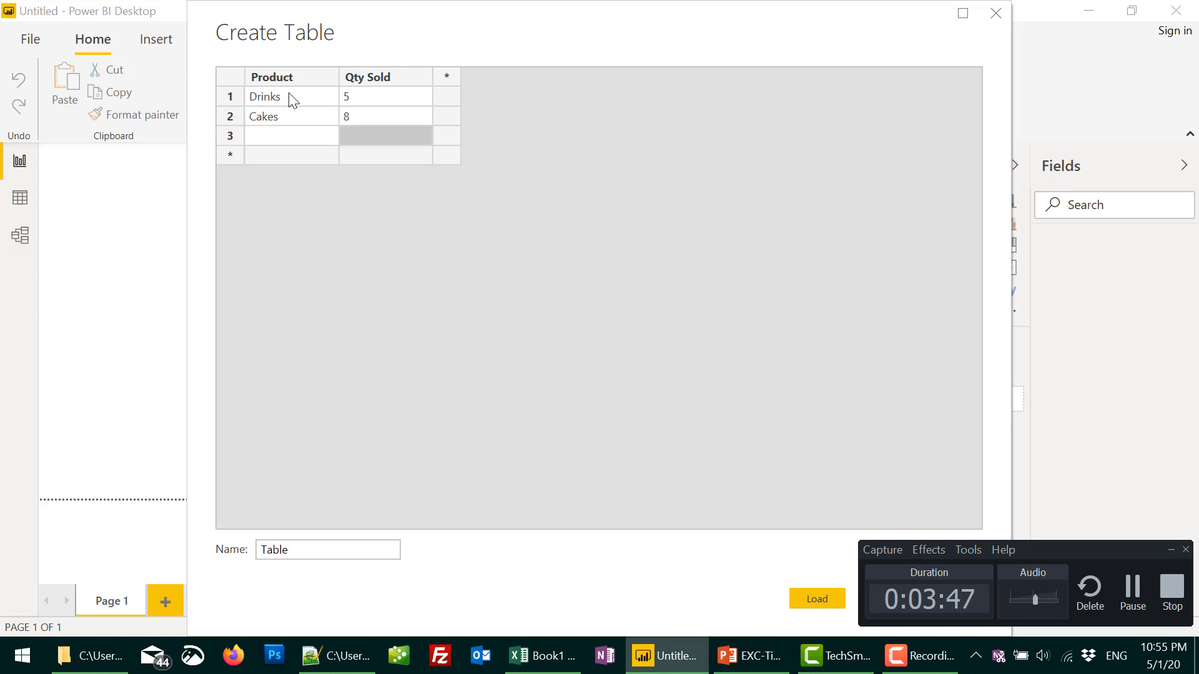
- Add a third row to the table with product Biscuits and quantity sold 3
click(279, 135)
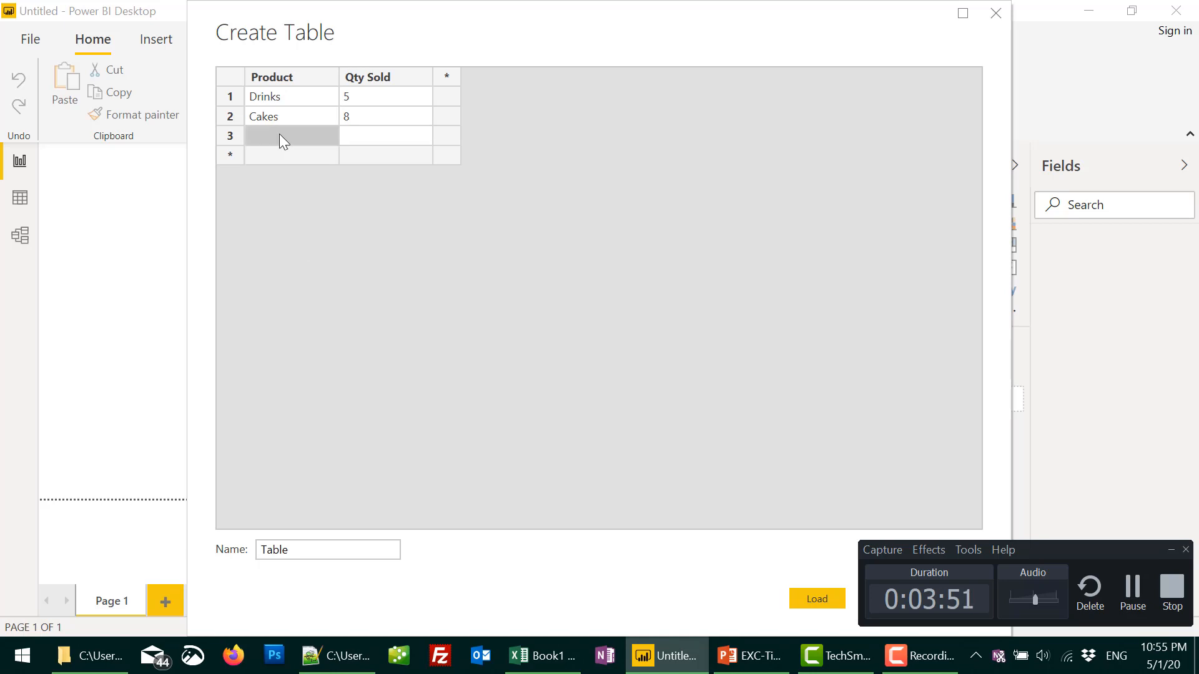
text(B)
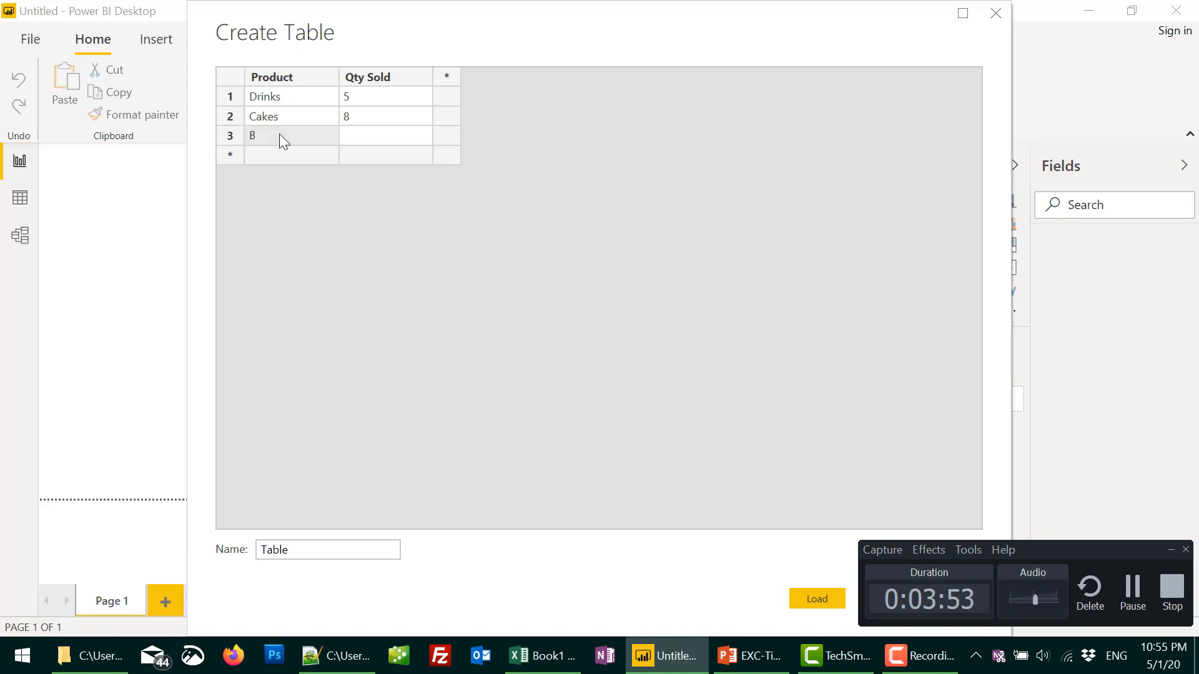
text(u)
key(BackSpace)
text(iscuits)
key(Tab)
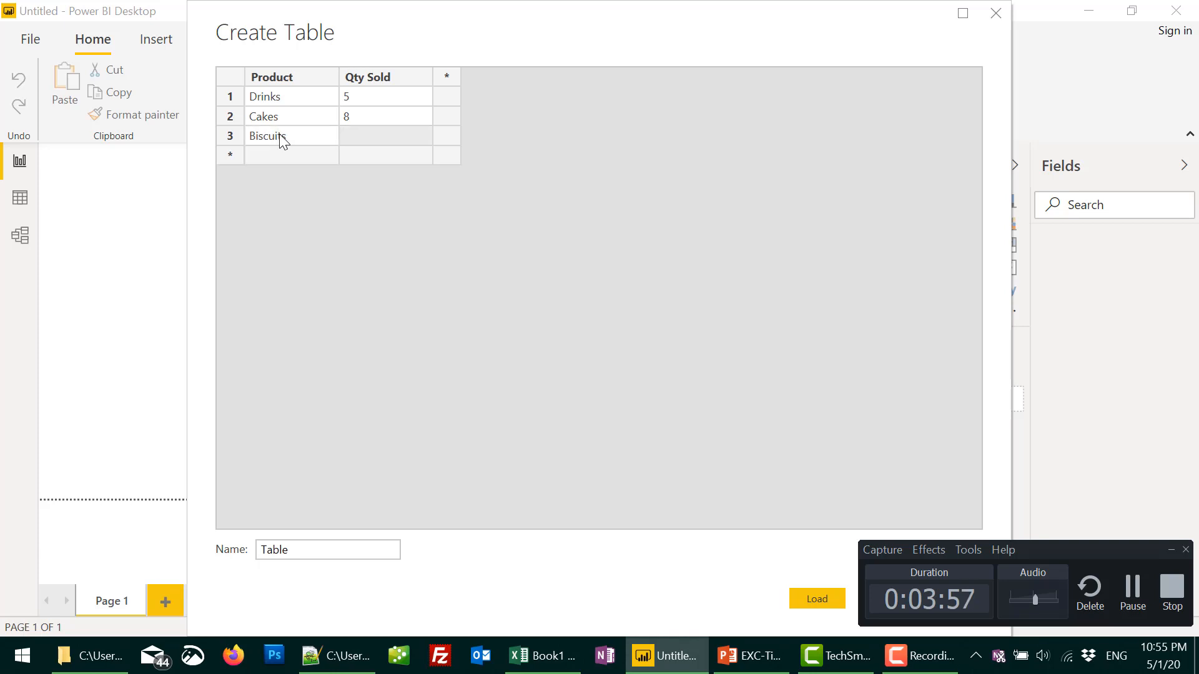
text(3)
key(Up)
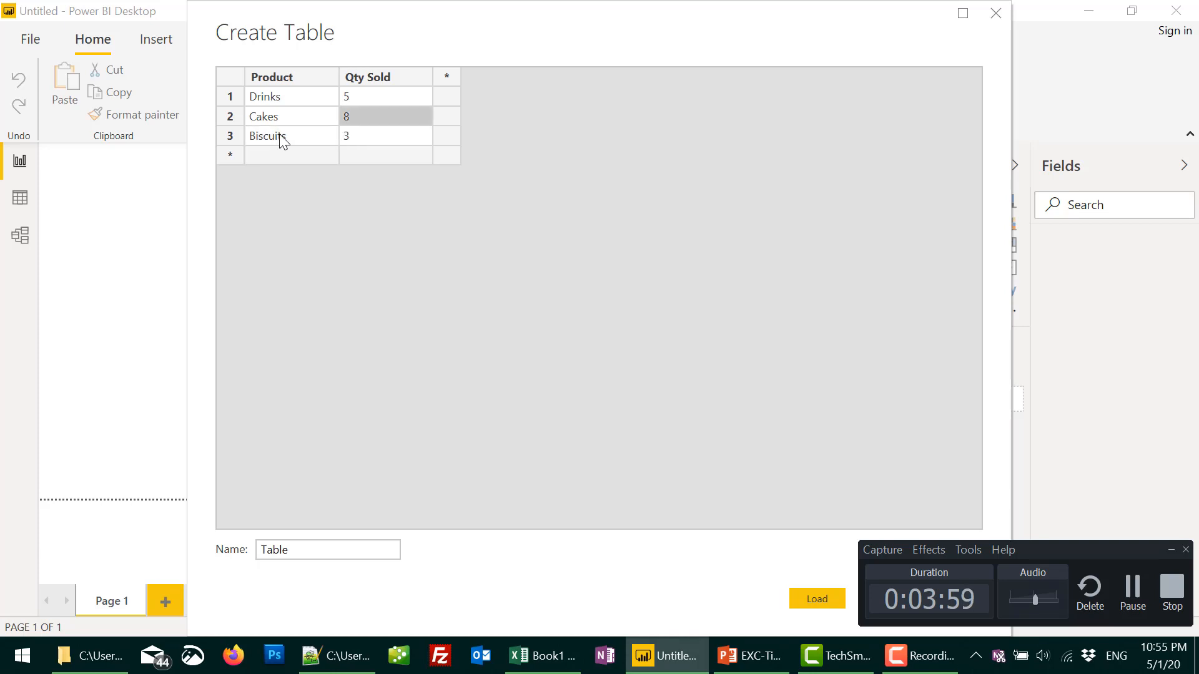
- Name the new table Sales and load it into the data model
click(313, 549)
drag(313, 549, 231, 549)
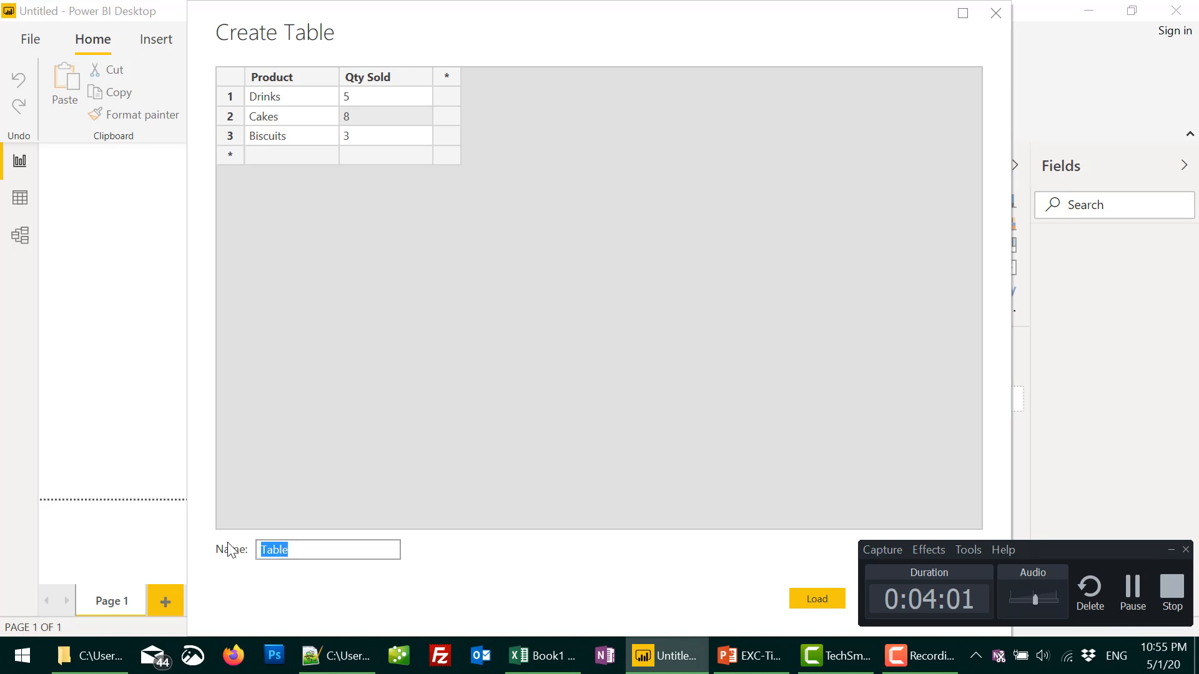
text(Sales)
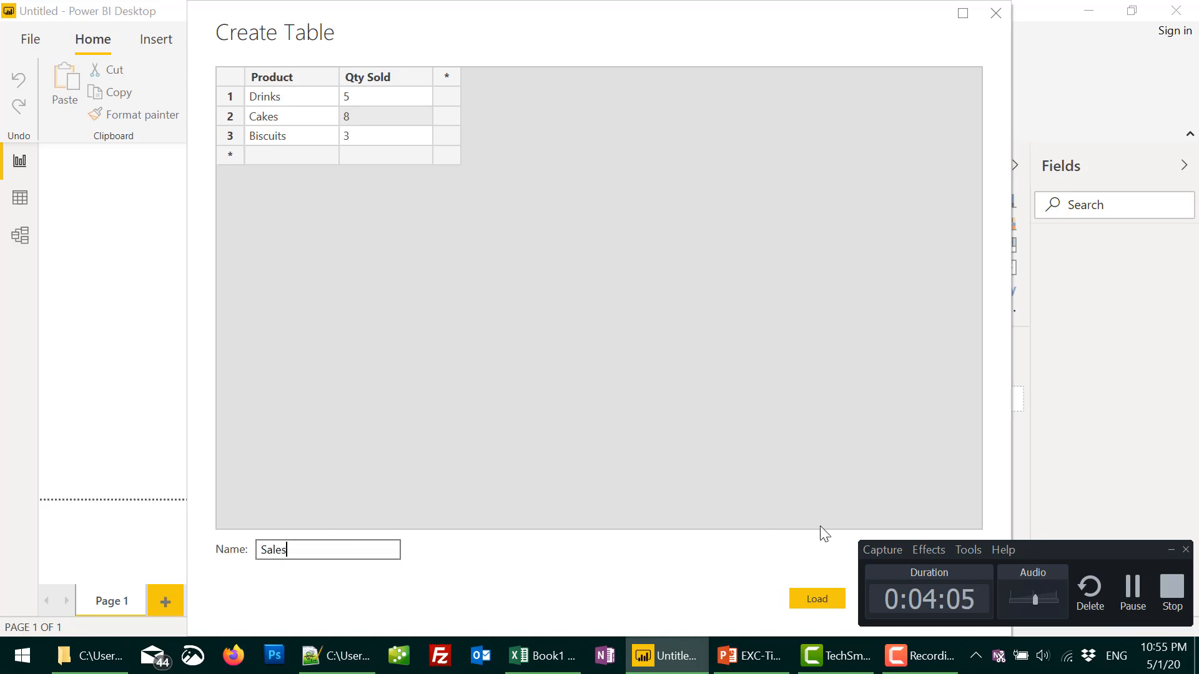
click(1170, 550)
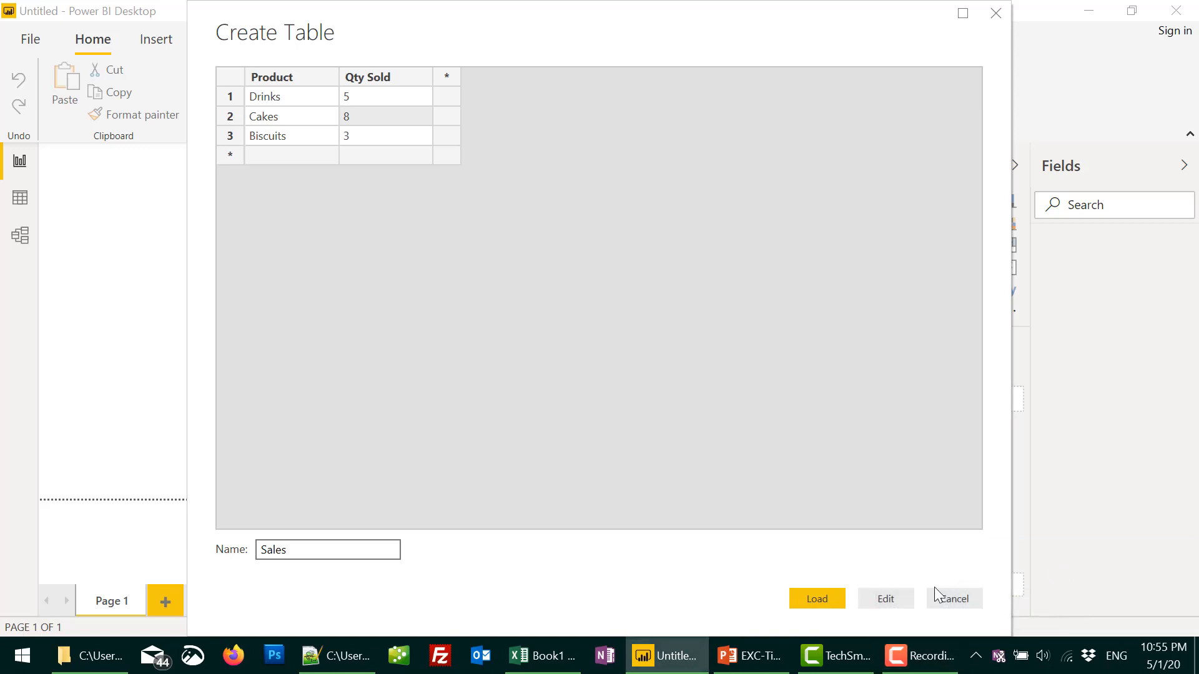
click(818, 598)
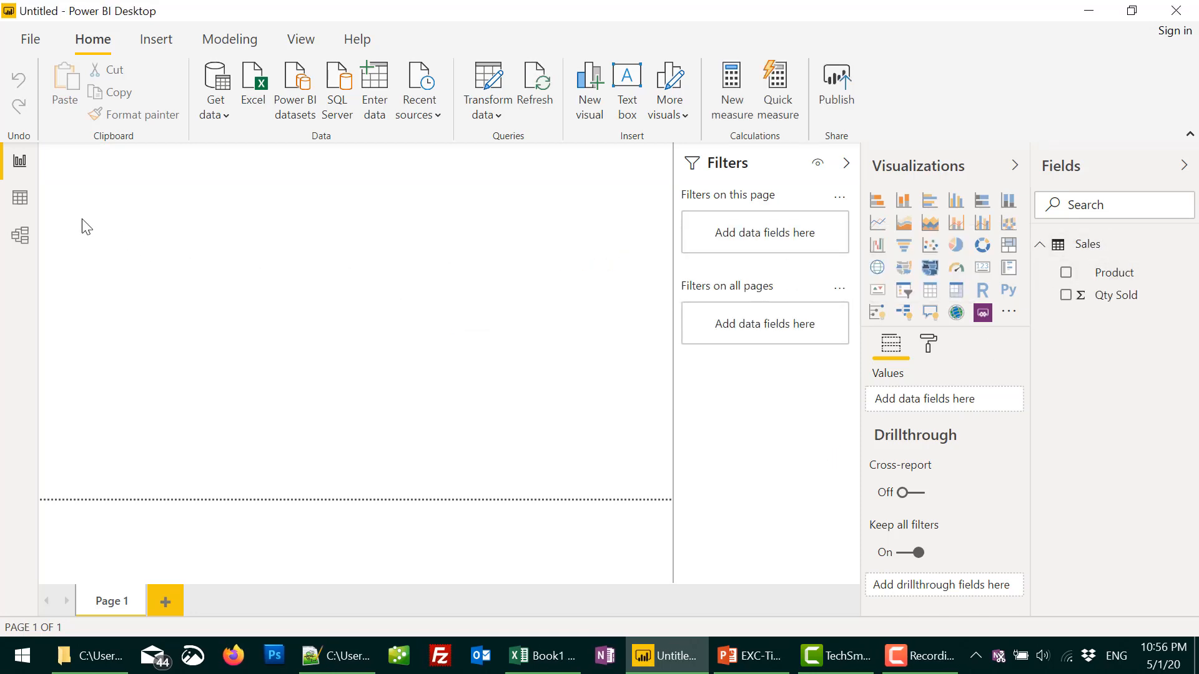
- Display the Sales table's data, edit its query and open the settings of the Source step
click(14, 210)
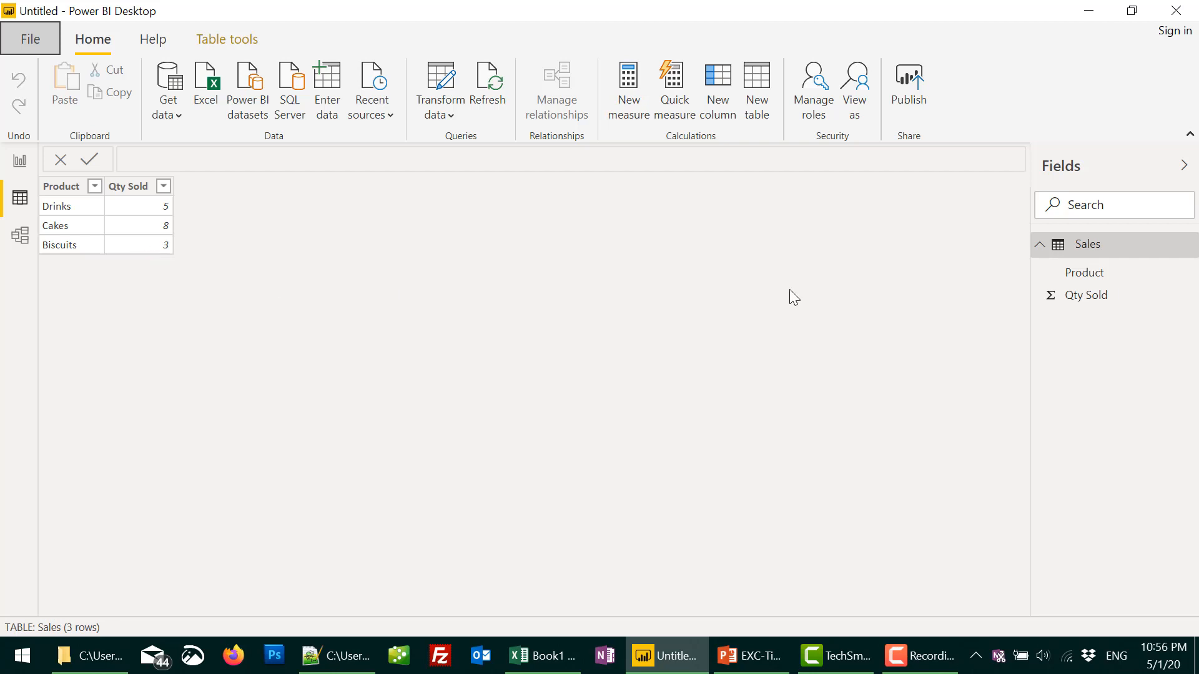
click(1084, 247)
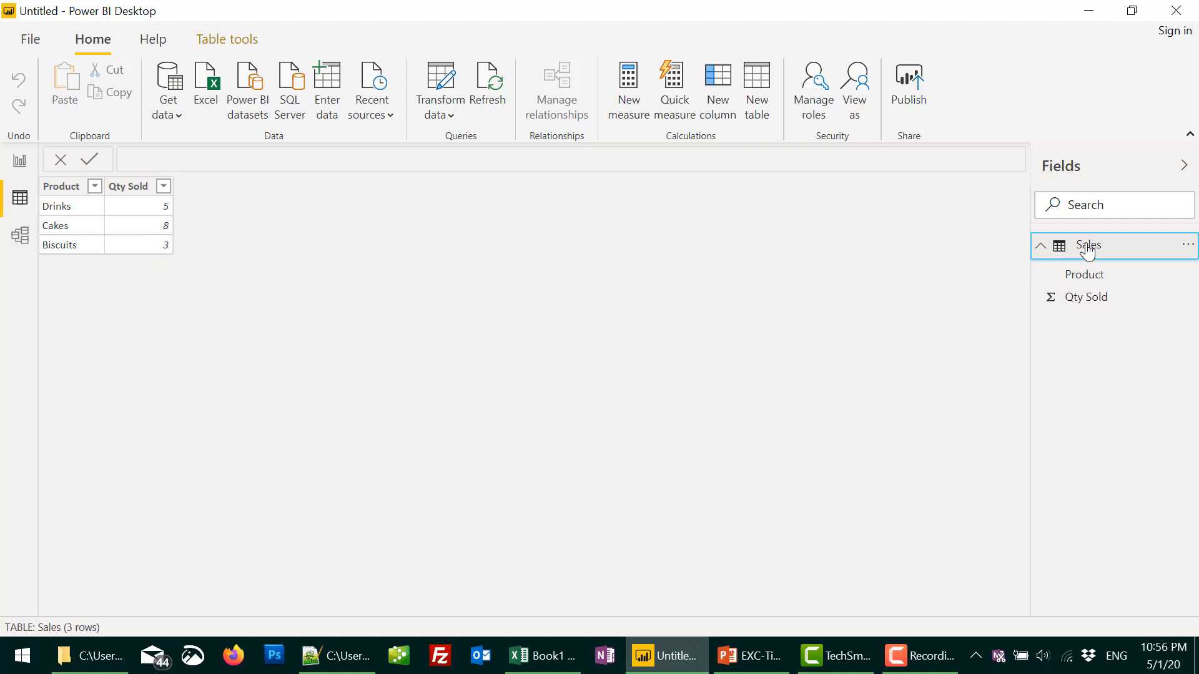
click(1185, 247)
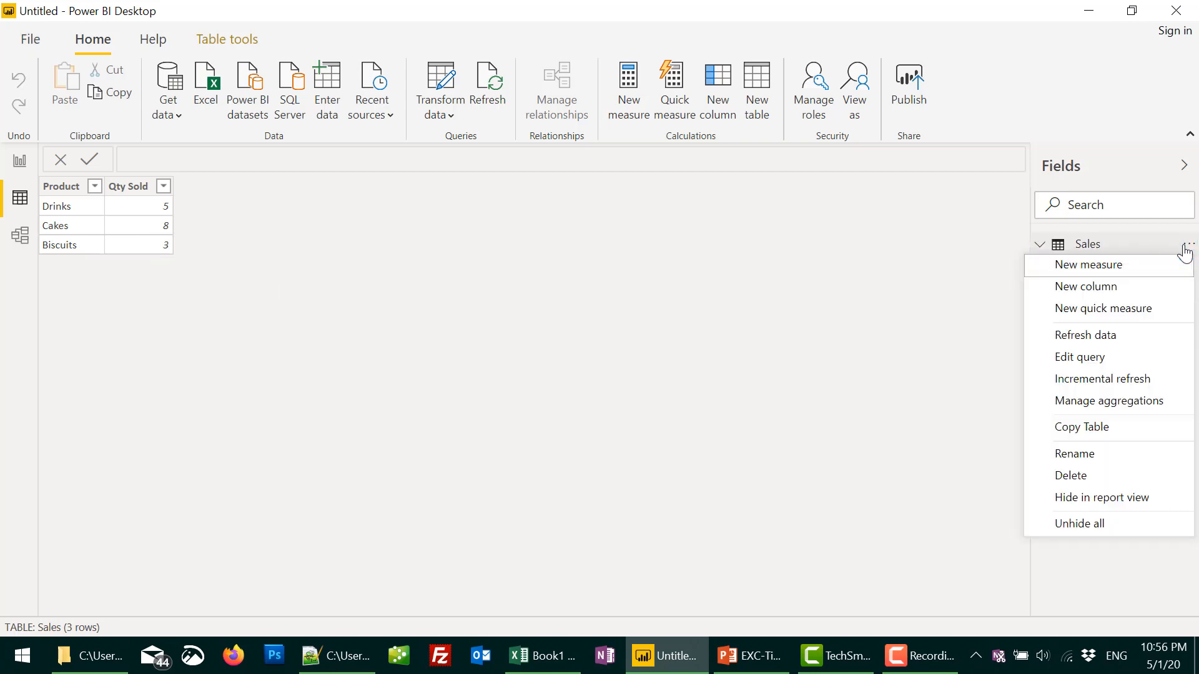
click(1100, 359)
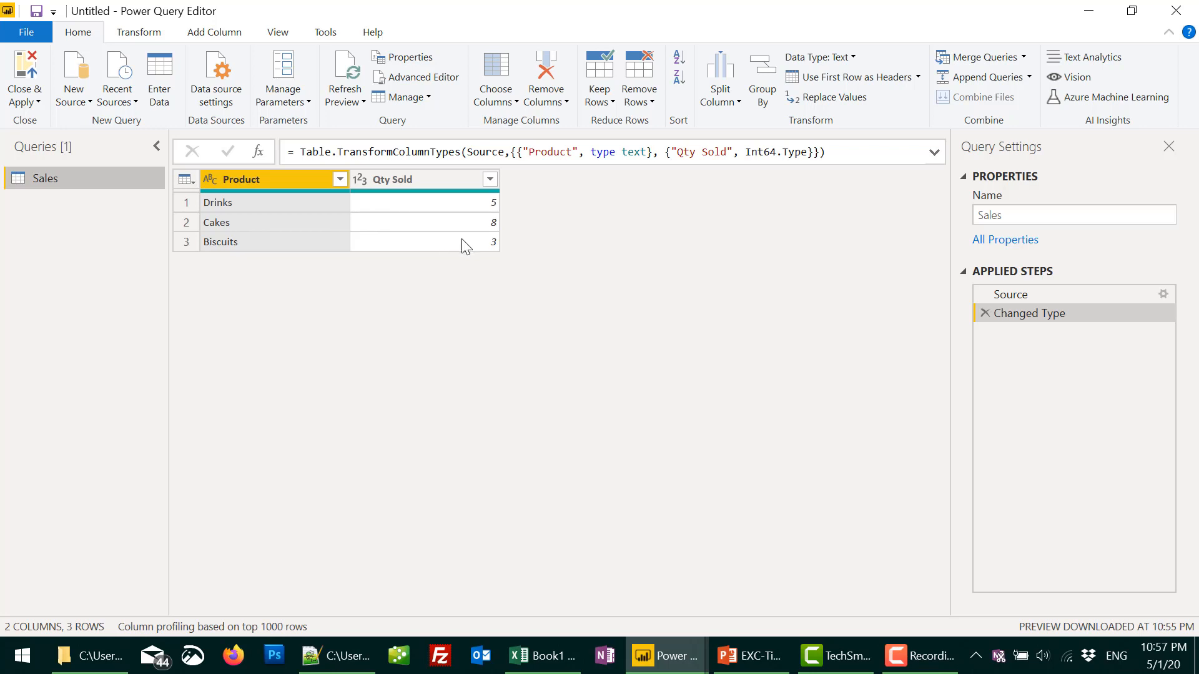
click(1025, 294)
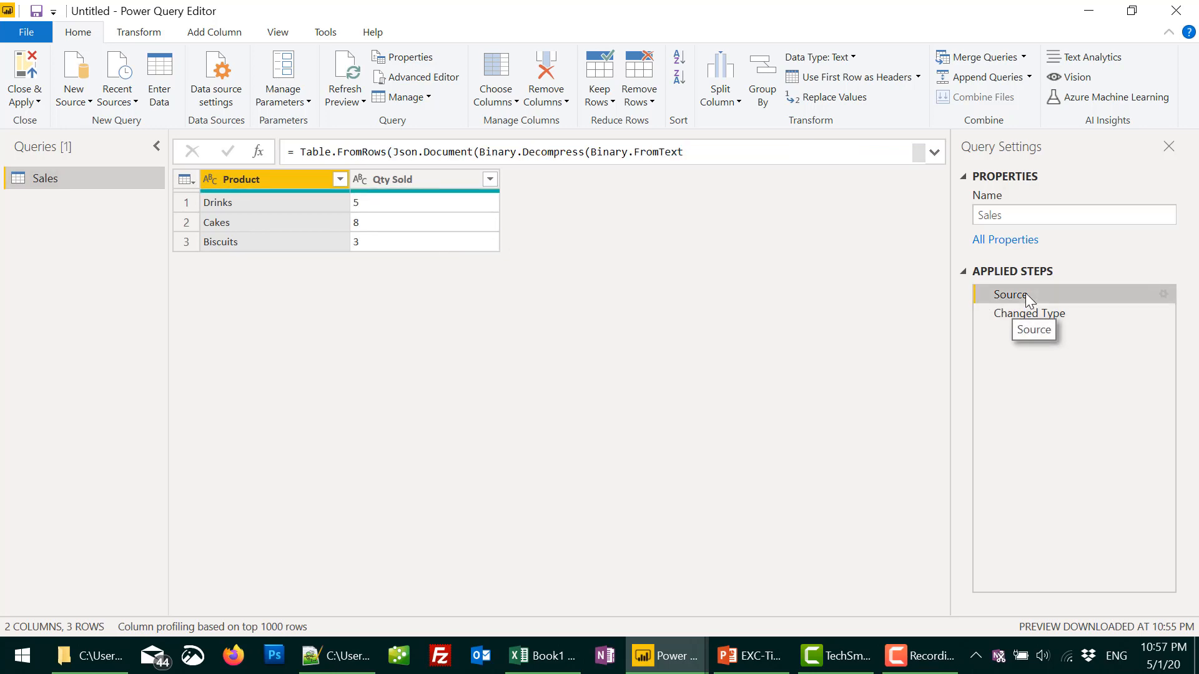
click(1162, 293)
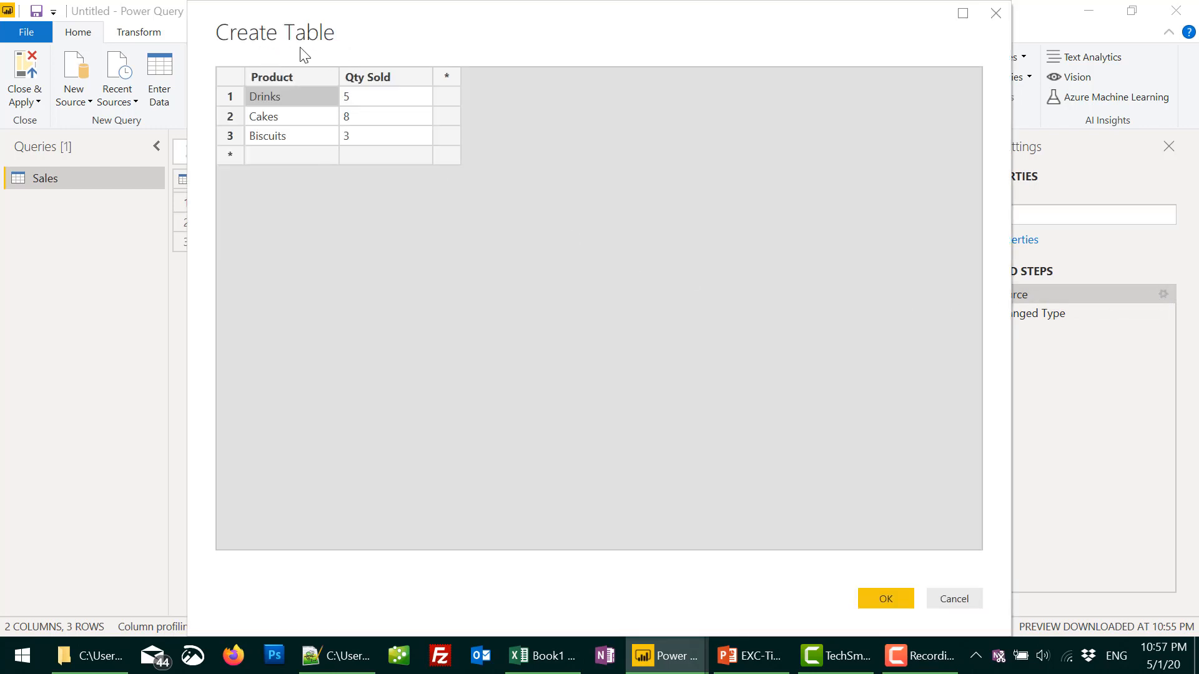
- Add a fourth row with Chocolate and quantity 10 to the source table, and apply the query changes
click(298, 160)
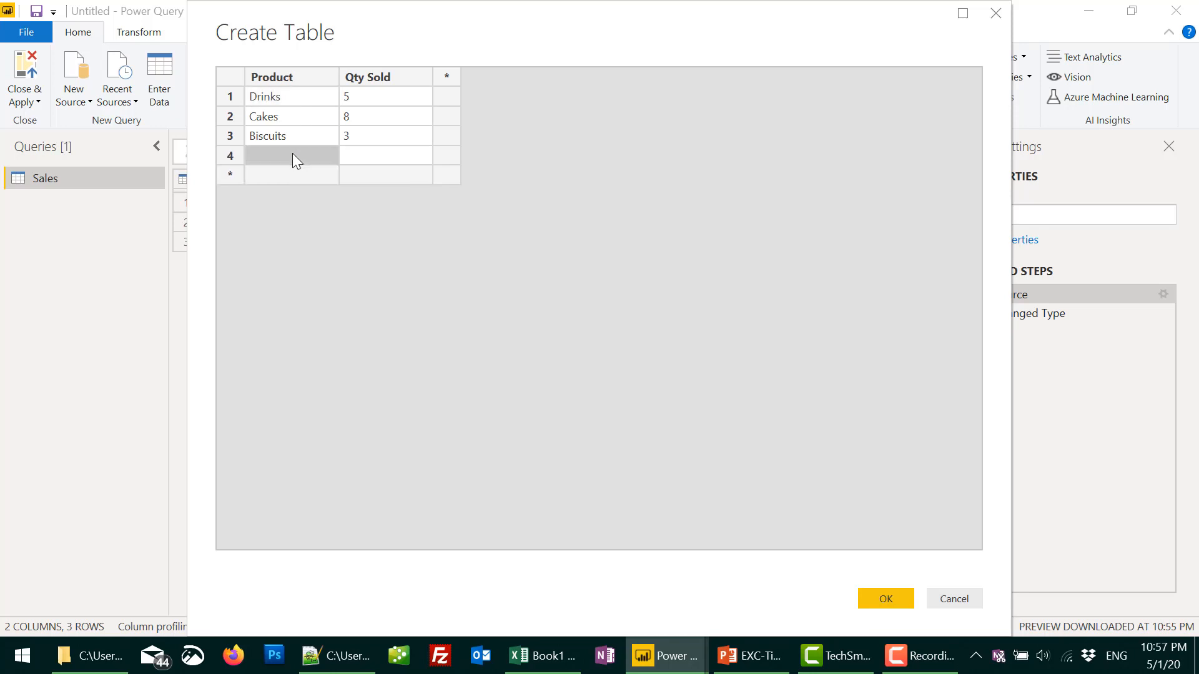
text(Chocolate)
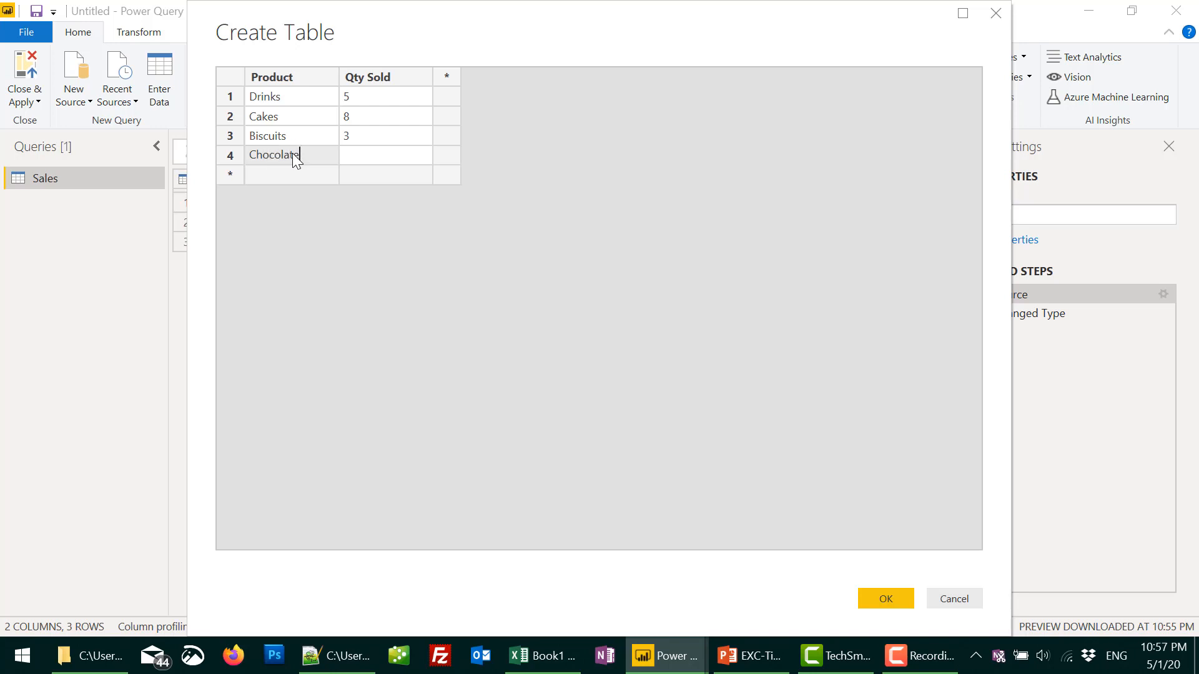
key(Tab)
text(10)
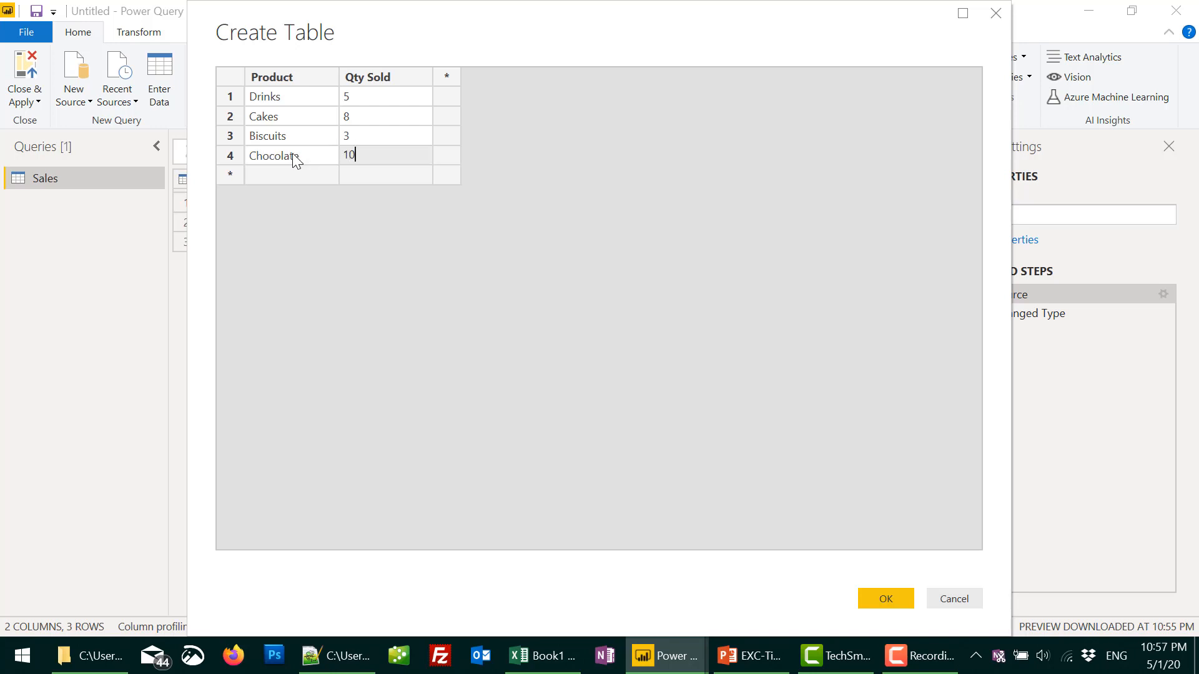
key(Up)
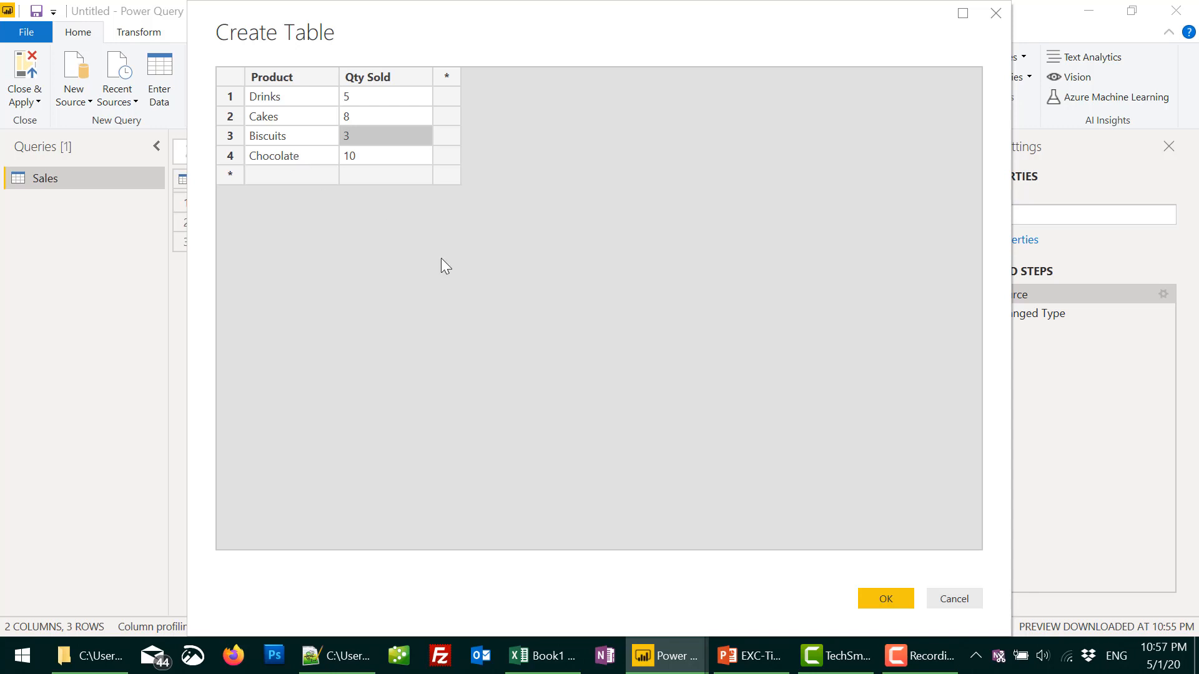
click(873, 599)
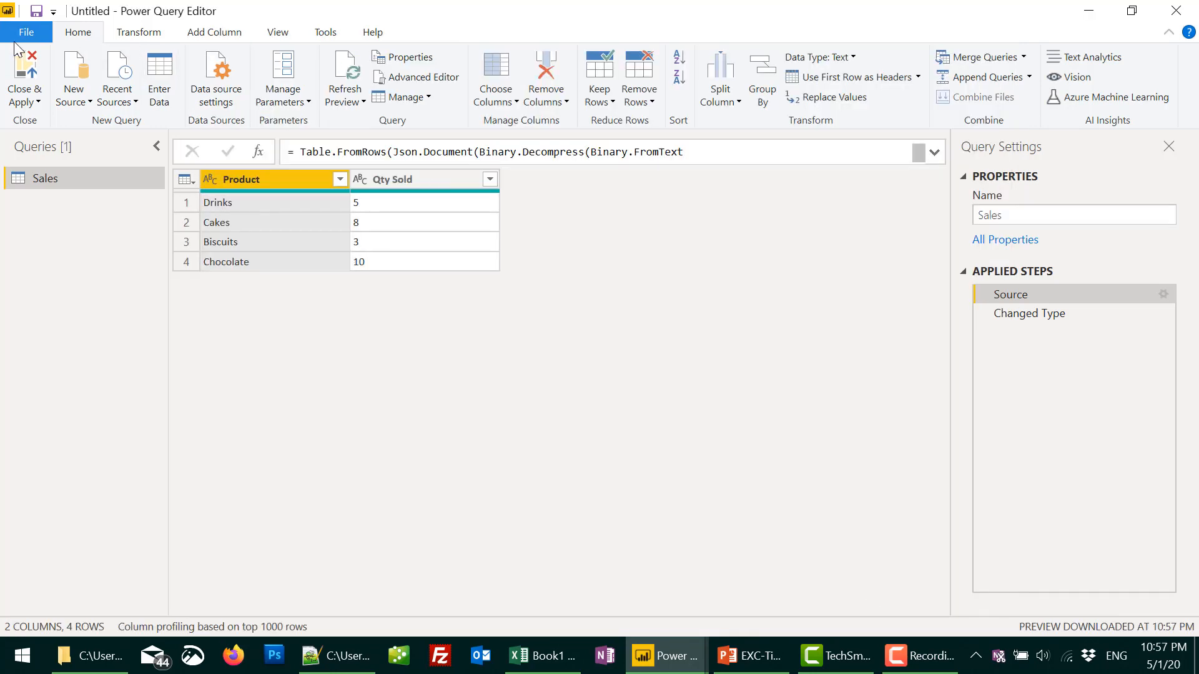
click(22, 73)
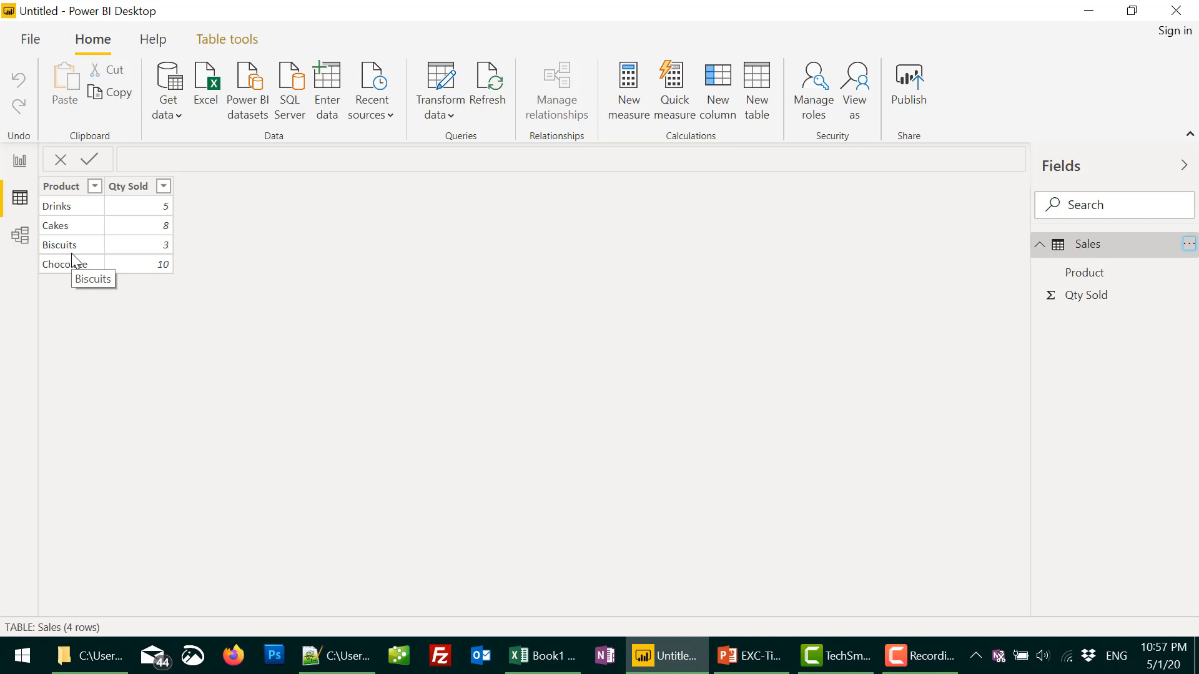
- Switch to the Excel workbook Book1, copy the product sales range A1:B3, and return to Power BI Desktop
key(alt+Tab)
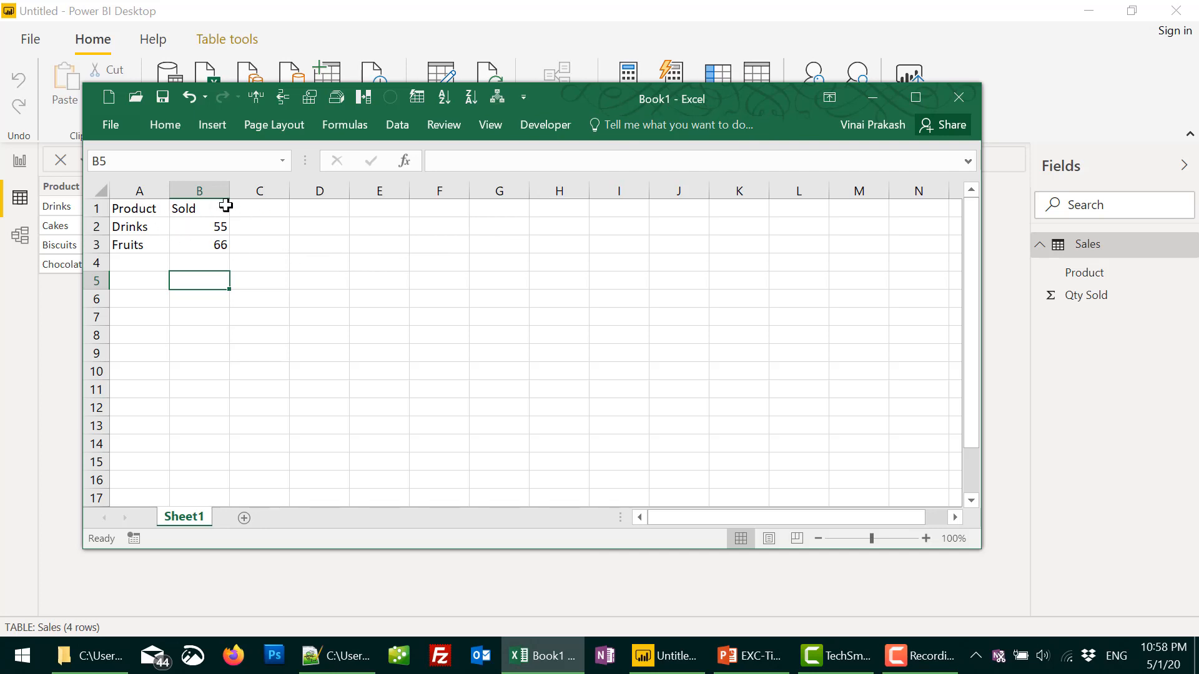
drag(128, 209, 203, 242)
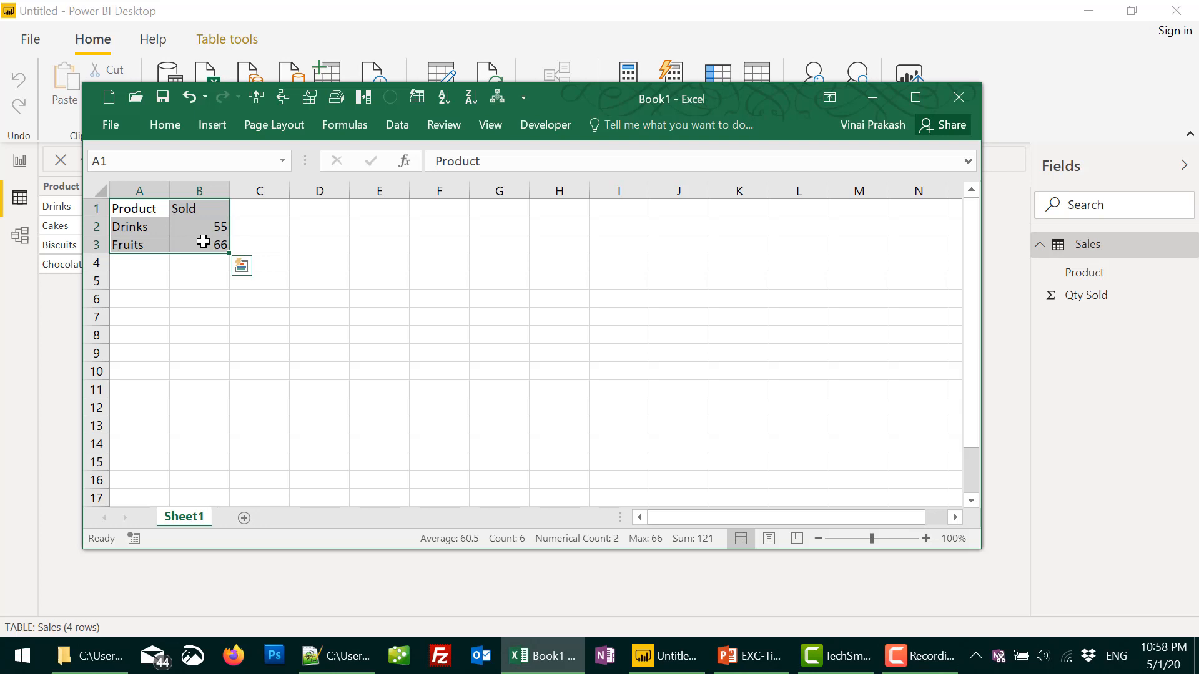
key(ctrl+c)
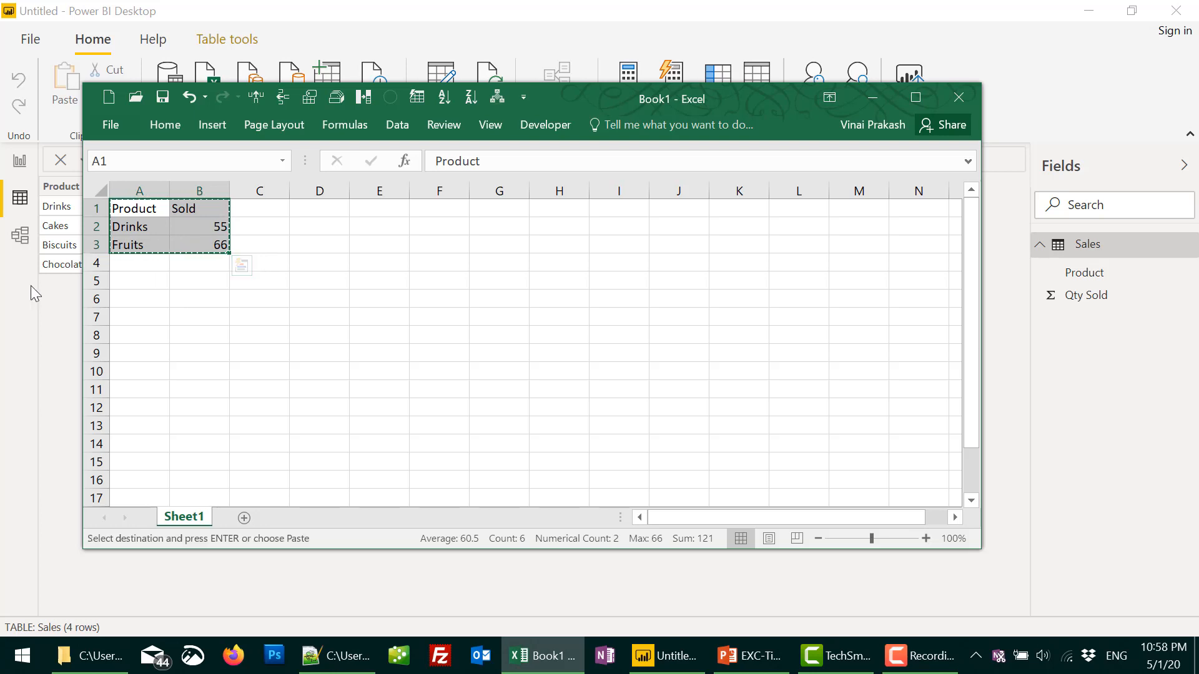
click(51, 310)
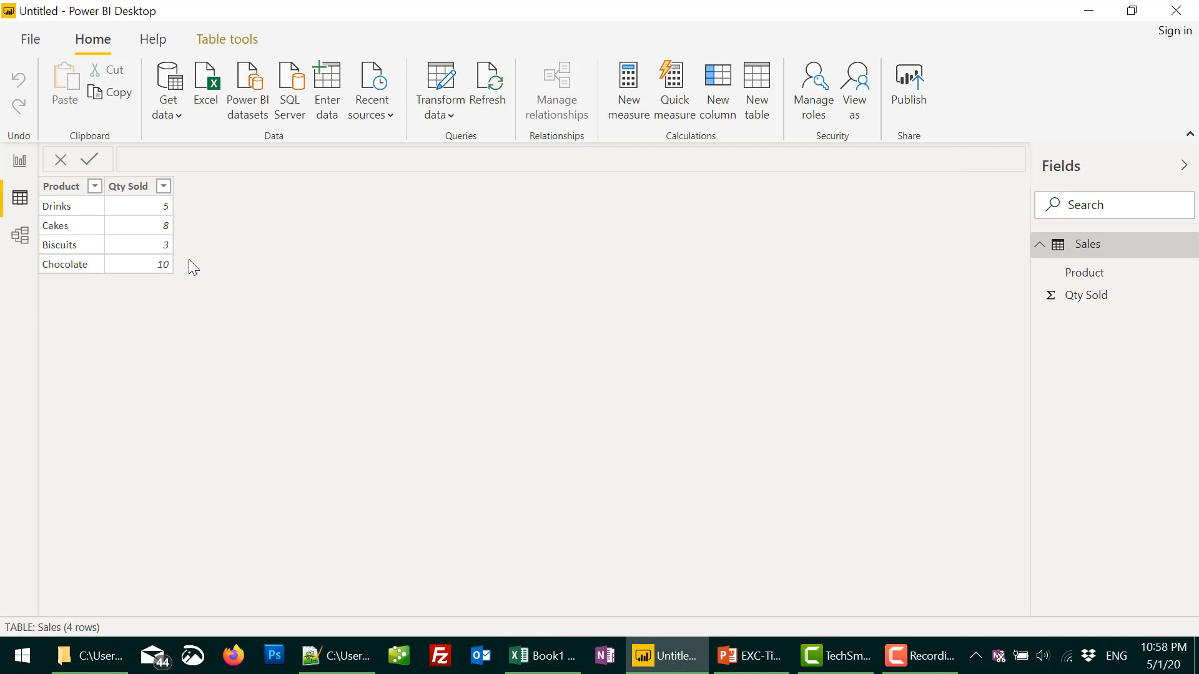
- Create a new table from the copied Excel range, name it Product Sales and load it into the data model
click(329, 93)
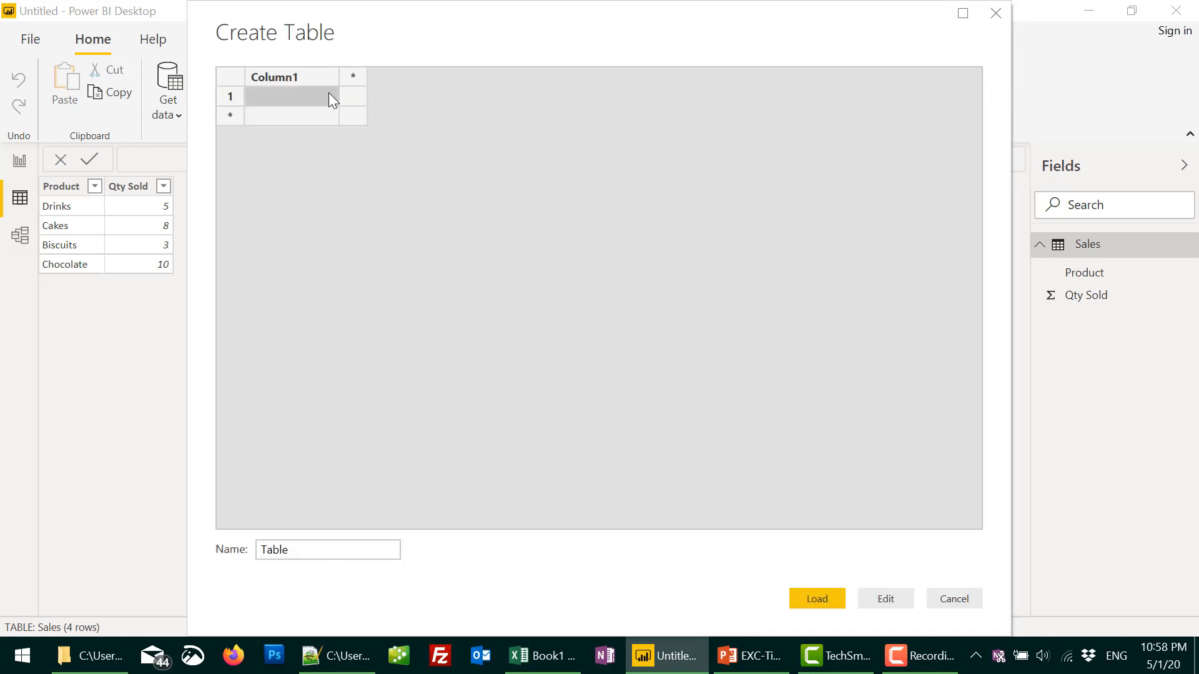
key(ctrl+v)
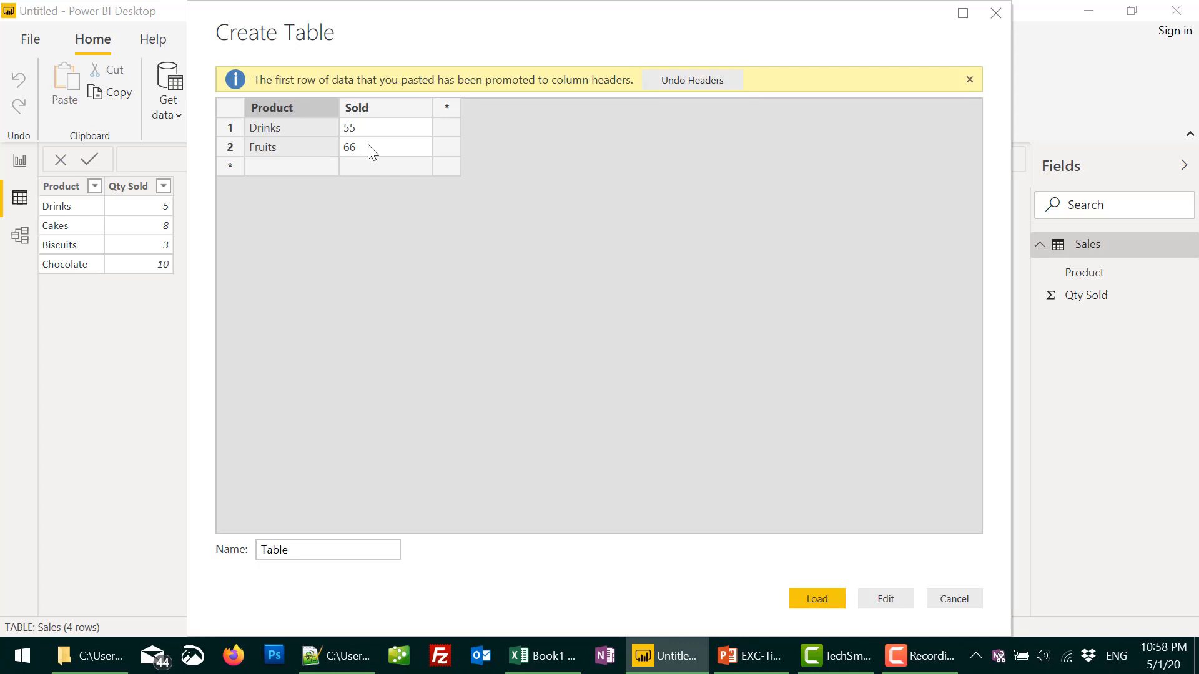
drag(302, 550, 183, 534)
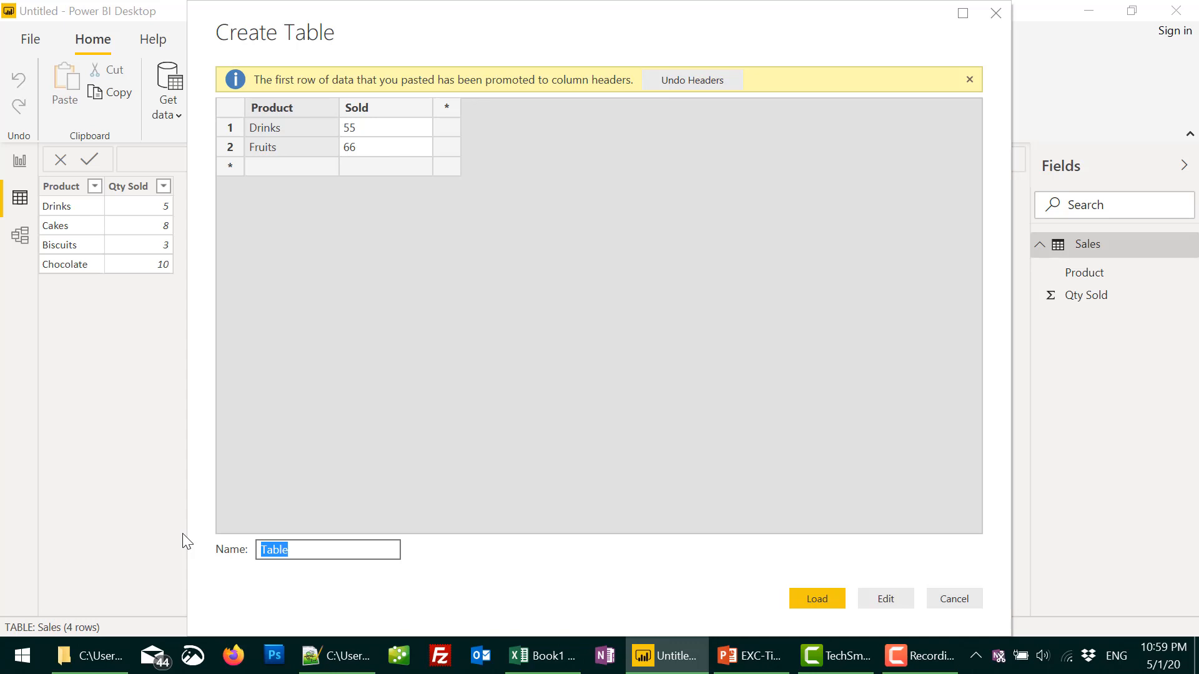
text(Product Sales)
key(Return)
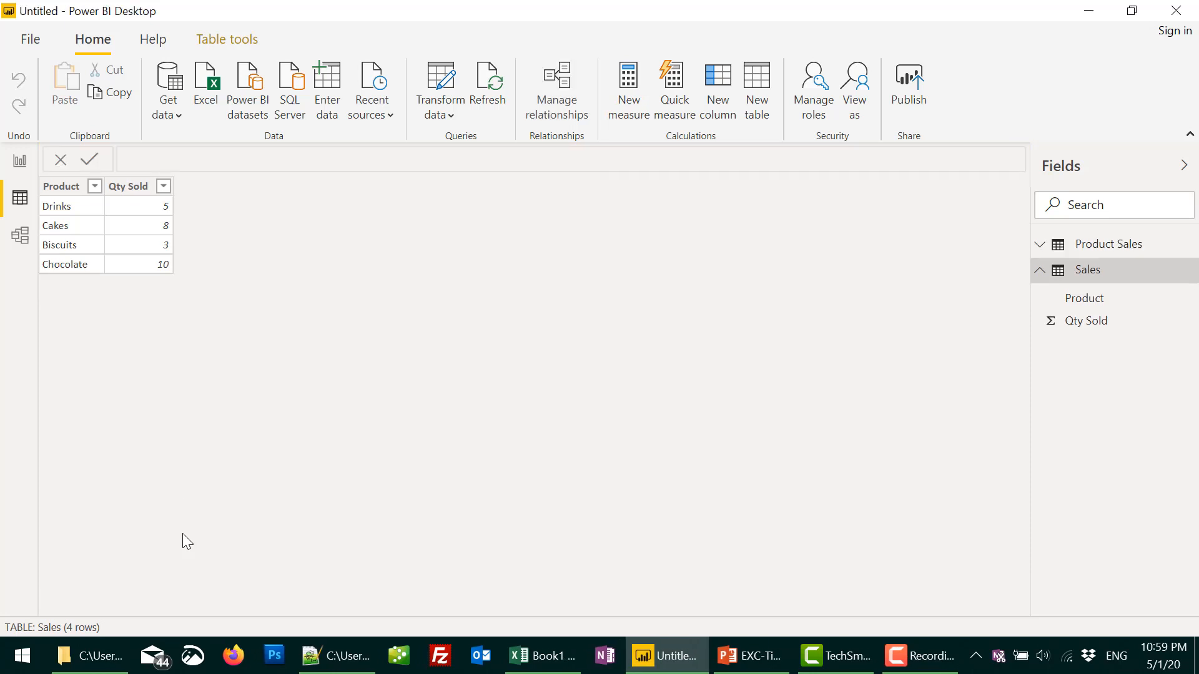
- Display the Product Sales table's data, edit its query and open the settings of the Source step
click(1041, 250)
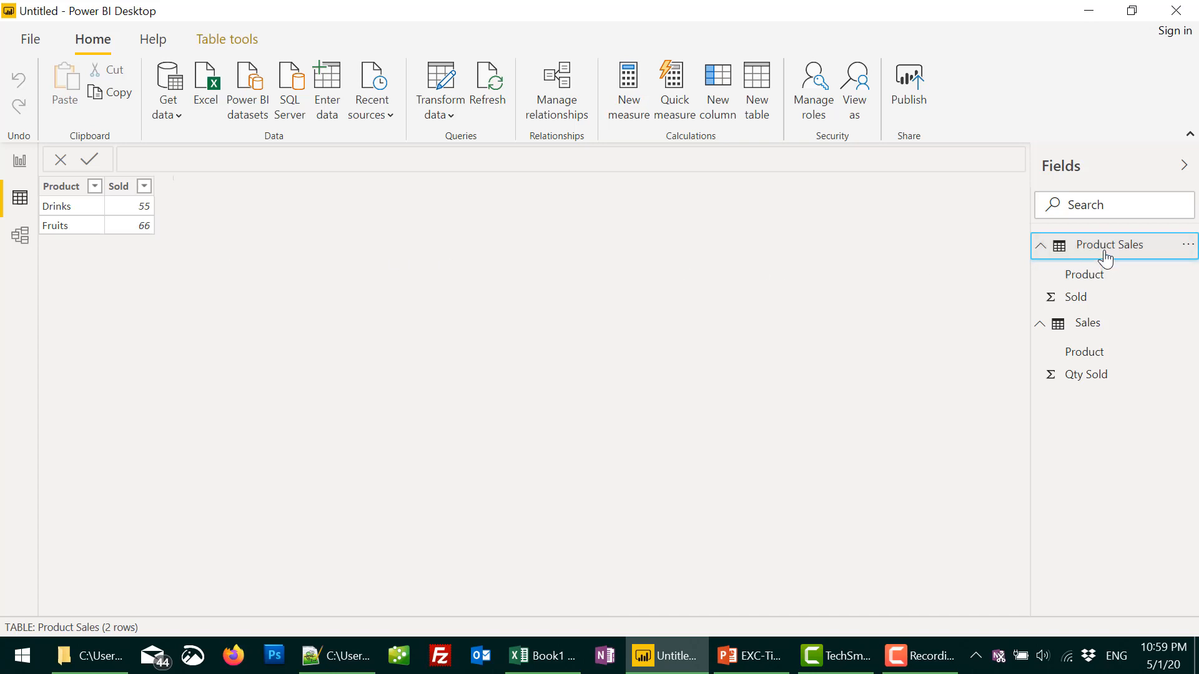
click(1188, 247)
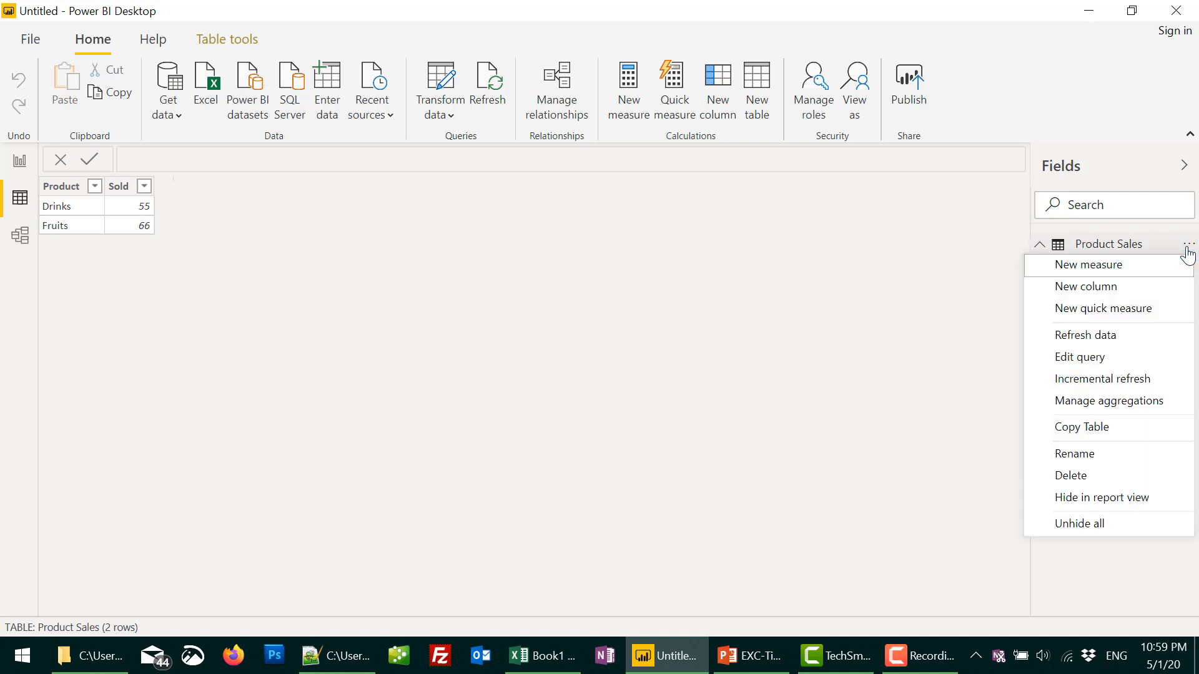
click(1111, 357)
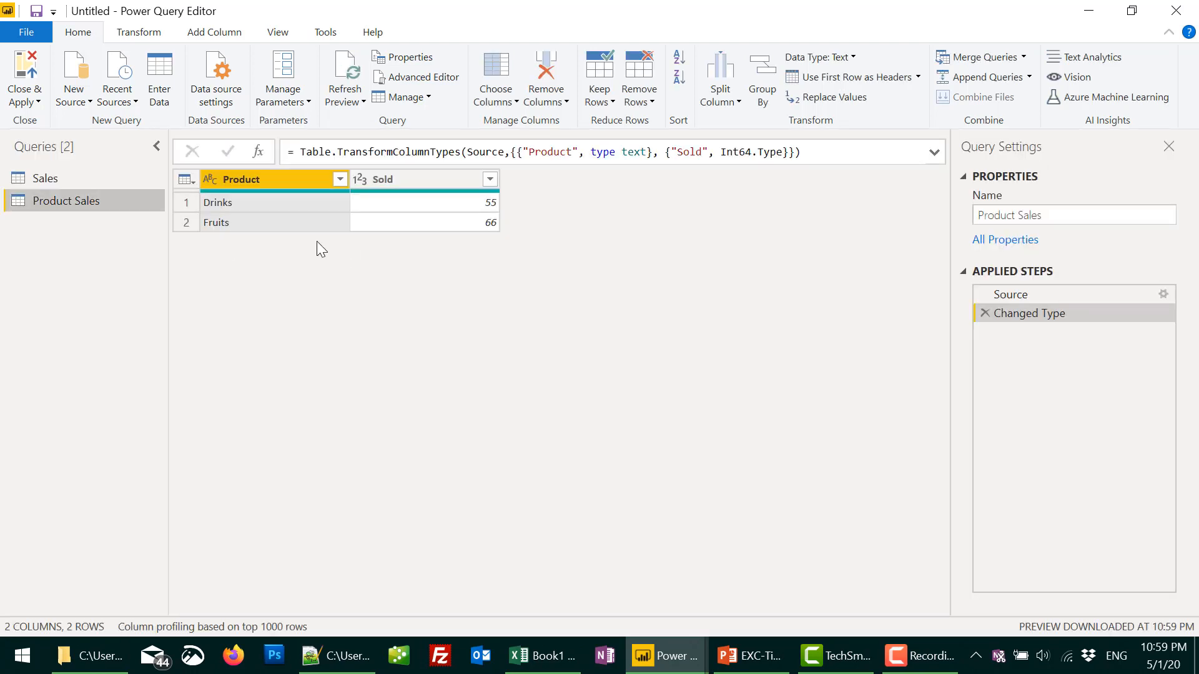
click(1114, 294)
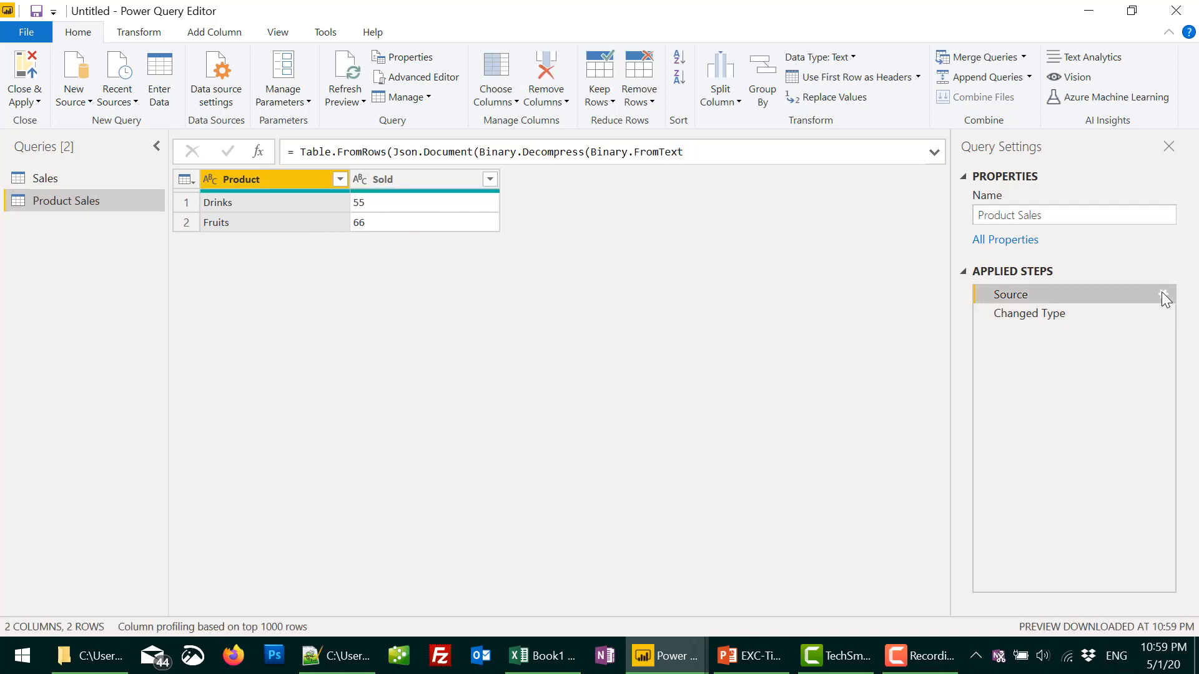
click(1162, 292)
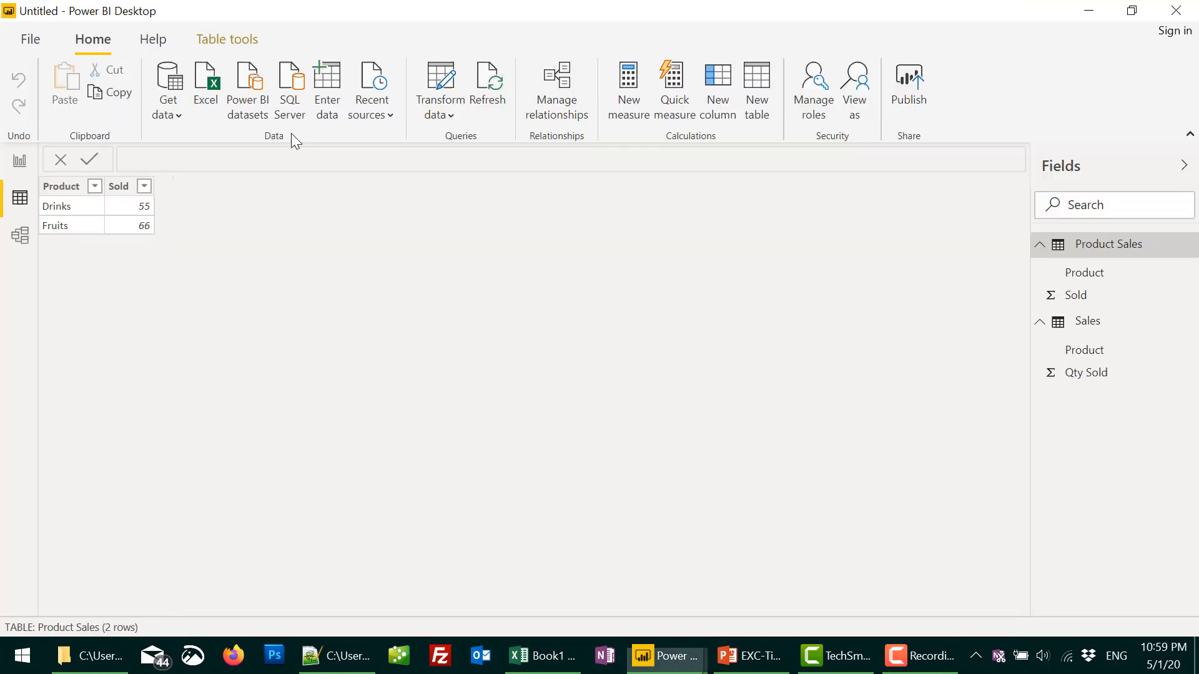
- Switch to the Excel workbook Book1 and add a fourth row with Buns and 33 sold
key(alt+Tab)
key(Tab)
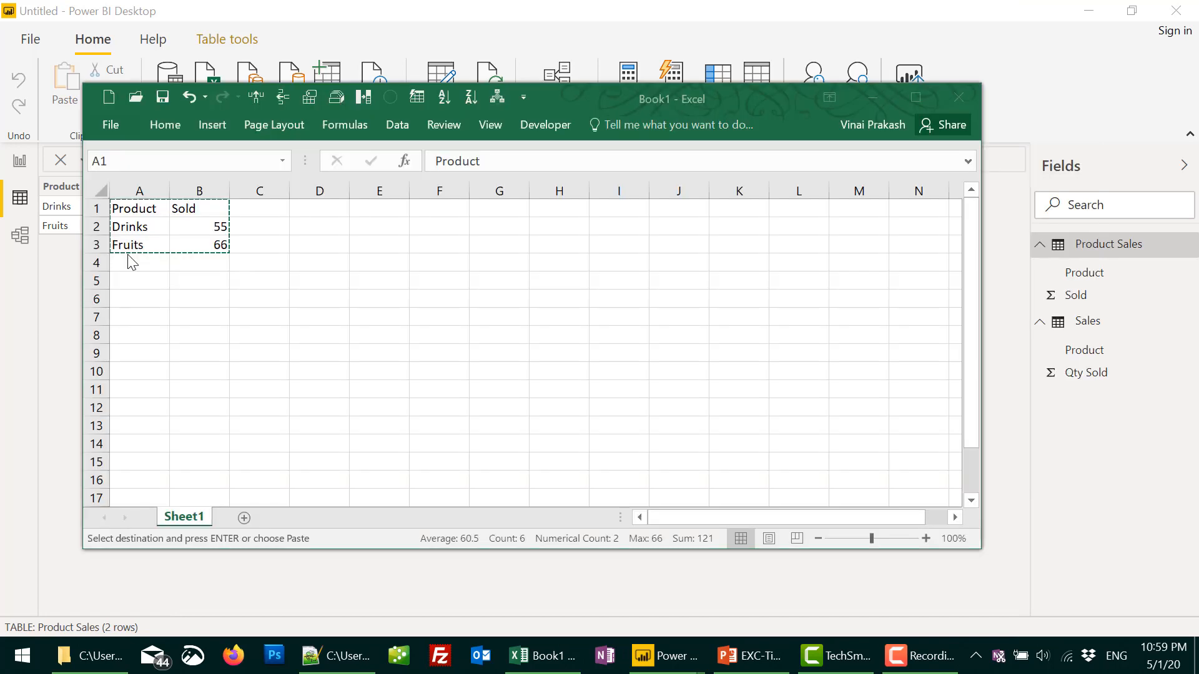
click(148, 268)
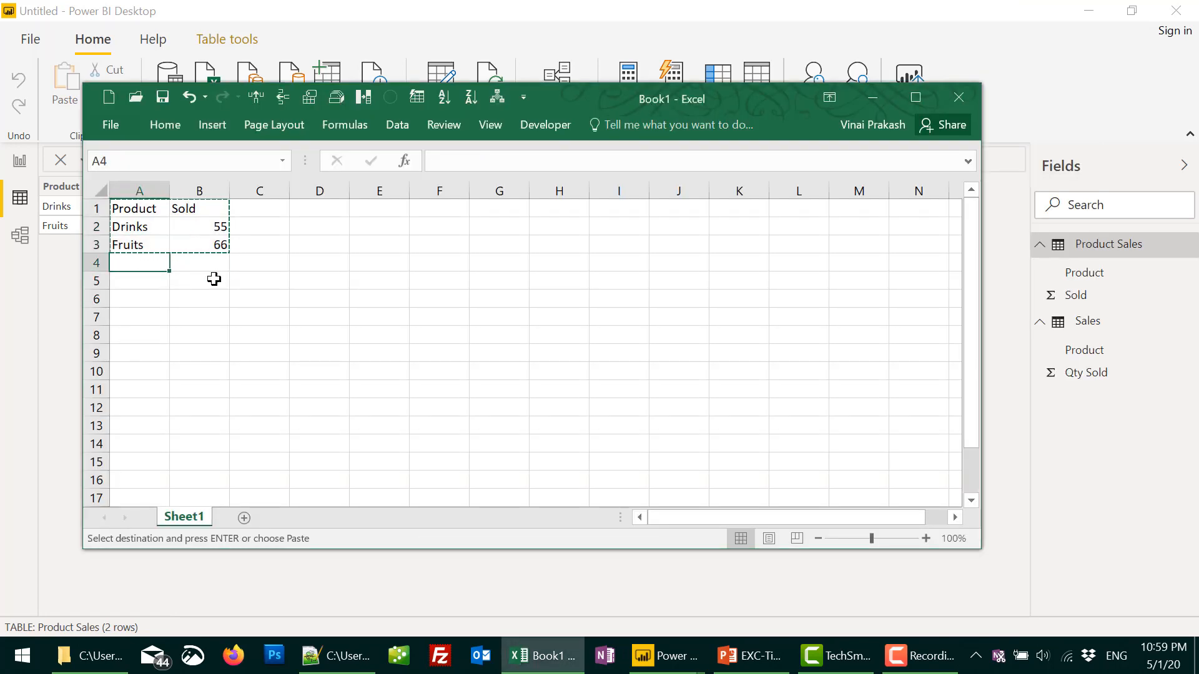
text(Buns)
key(Tab)
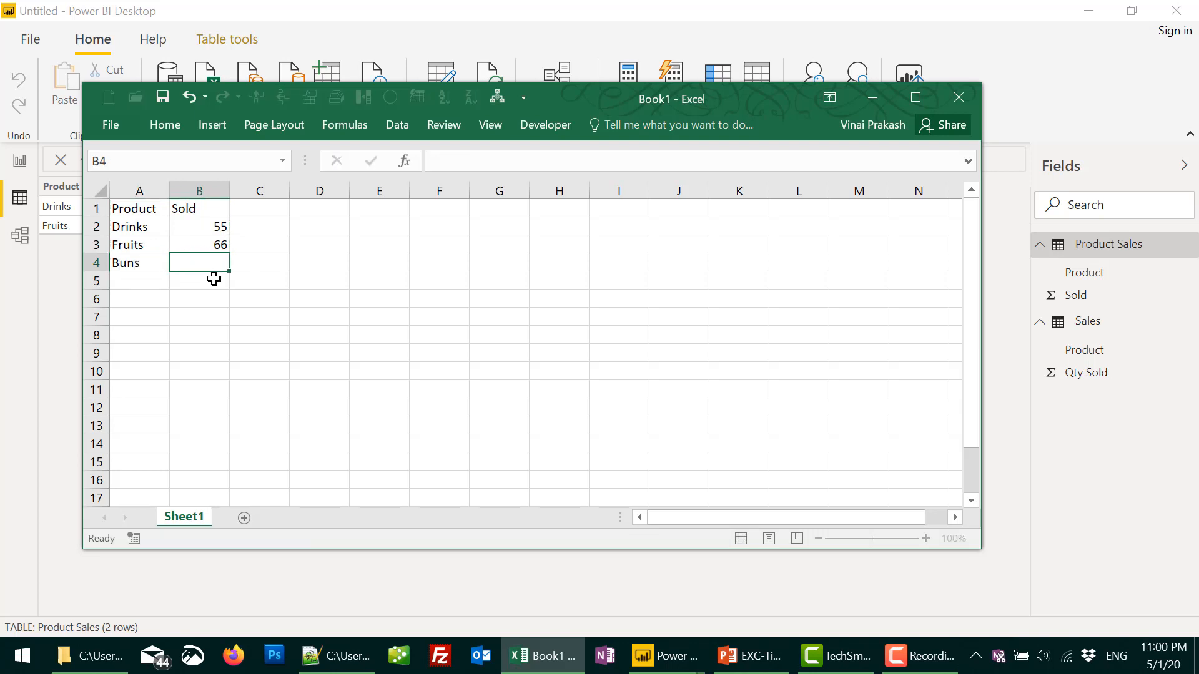
text(33)
- Copy the Buns row A4:B4 and switch to the Power Query Editor window
key(shift+Tab)
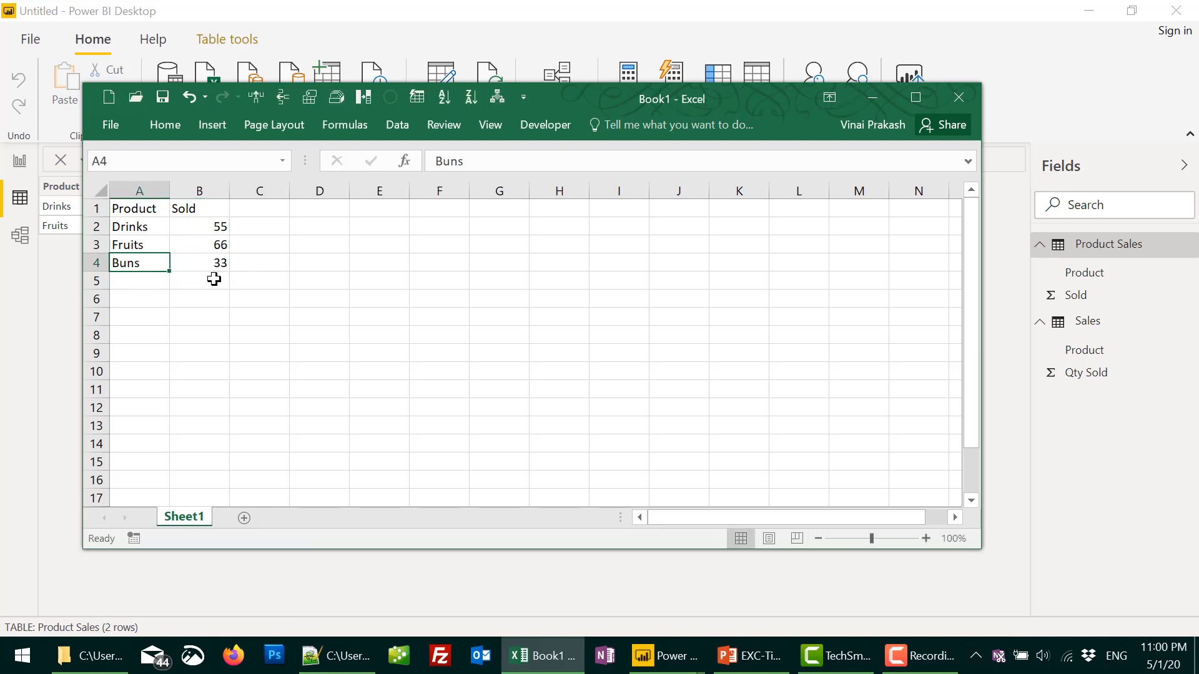
key(shift+Right)
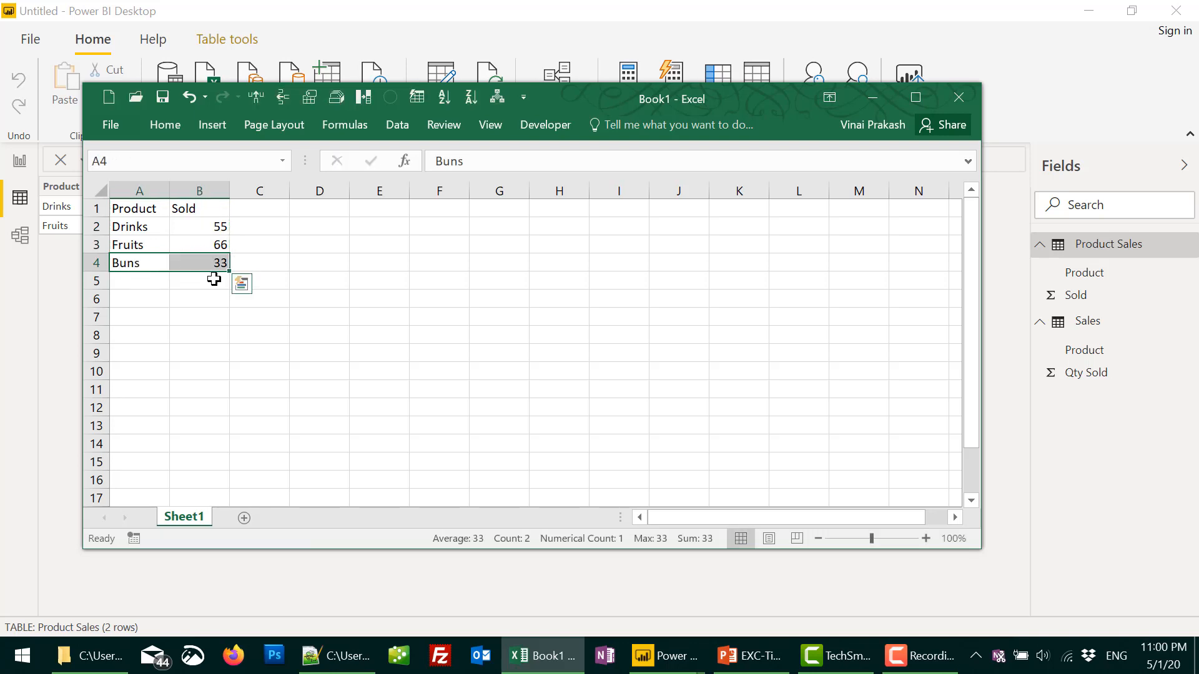
key(ctrl+c)
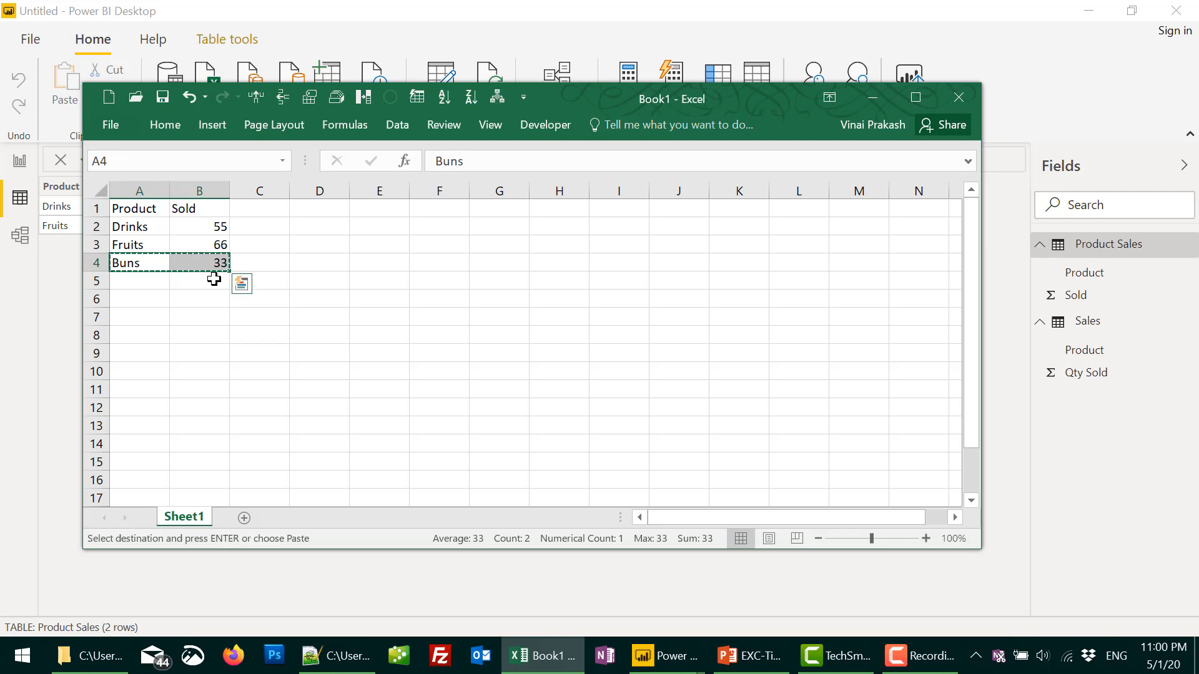
key(alt+Tab)
key(alt+Tab)
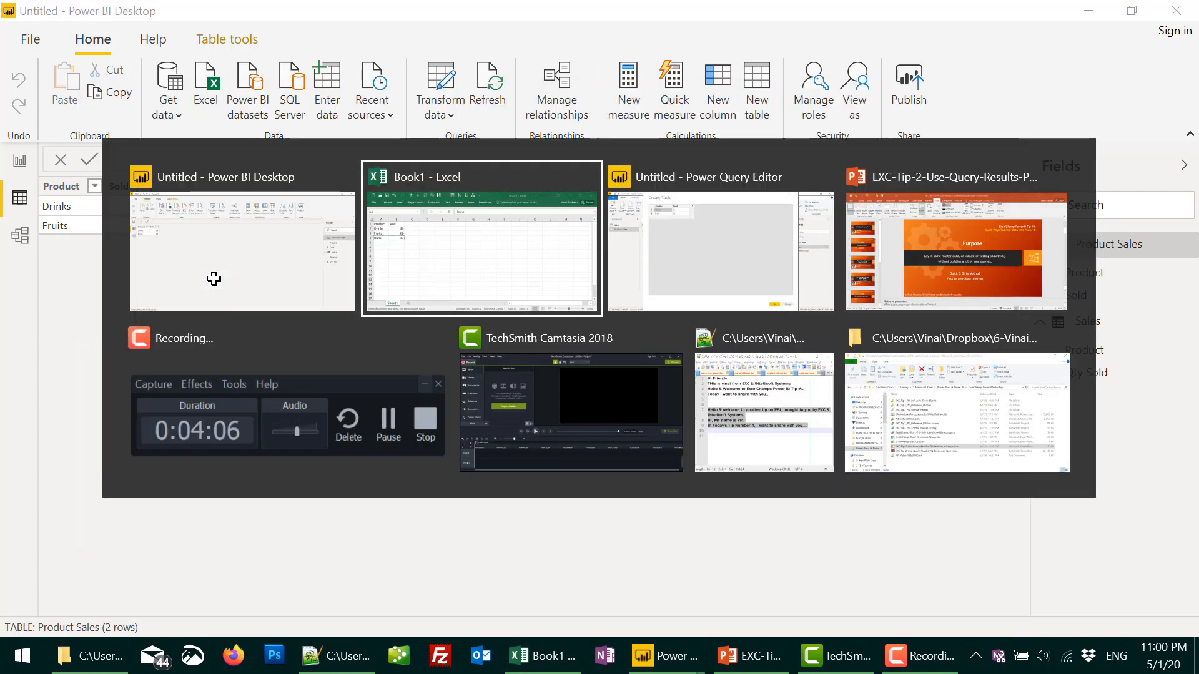
key(alt+Tab)
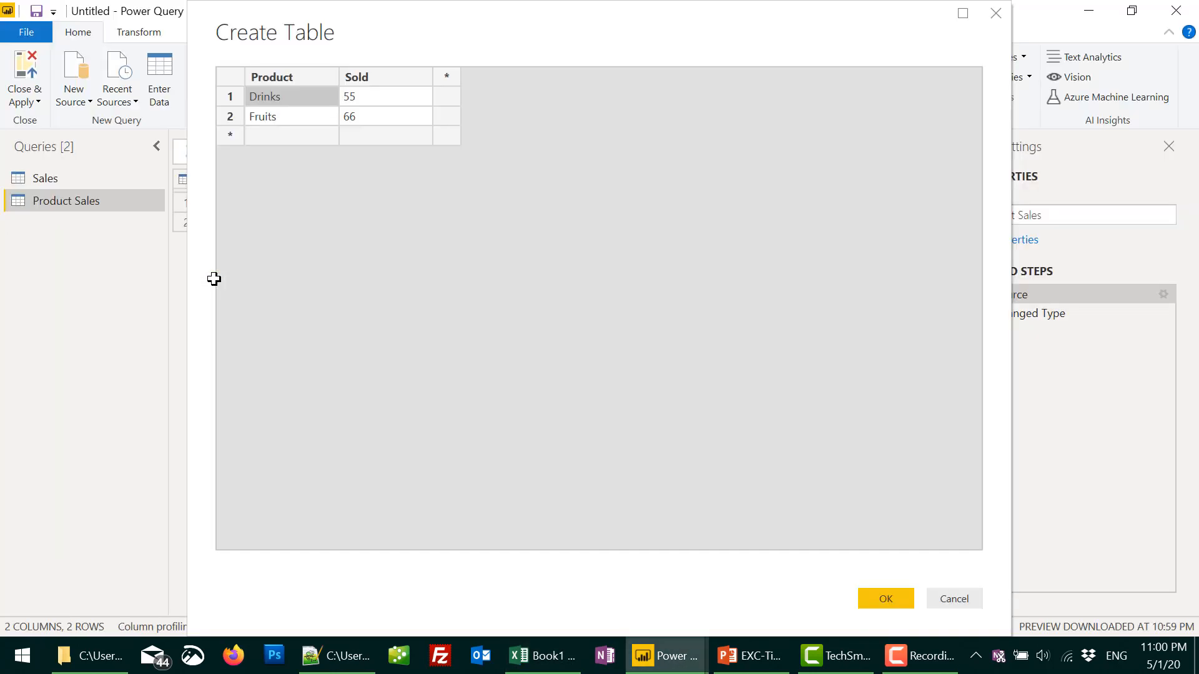
- Paste the copied row as the third row of the Product Sales source table, and apply the query changes
click(294, 133)
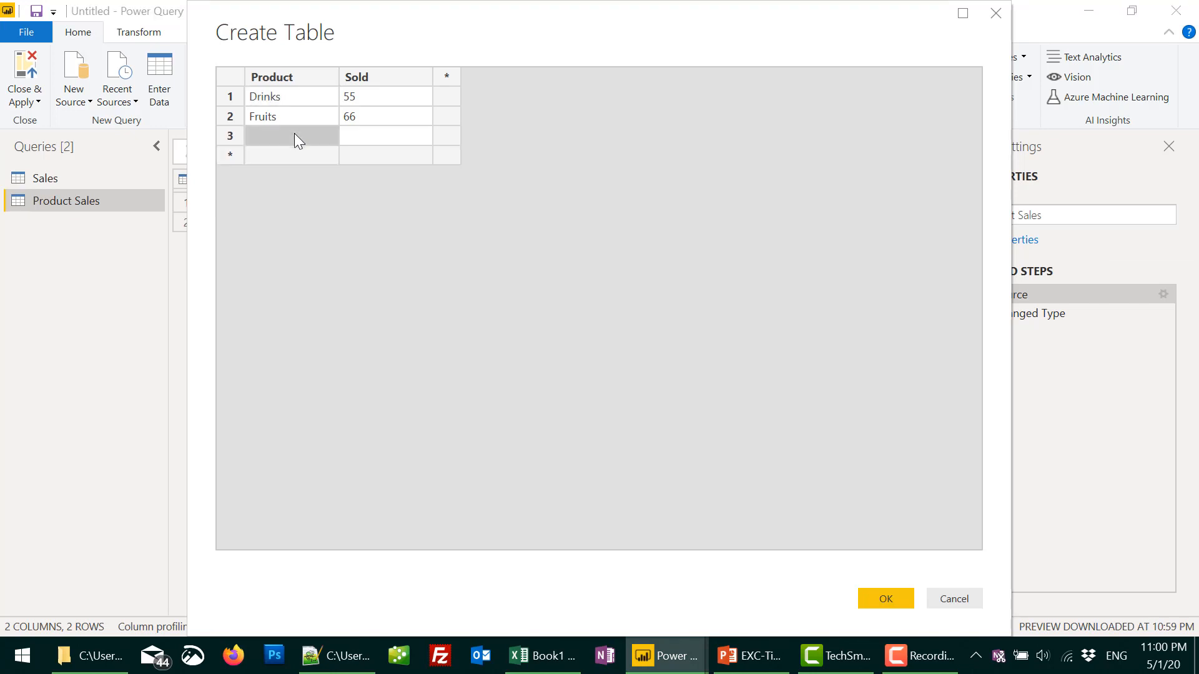
key(ctrl+v)
click(886, 593)
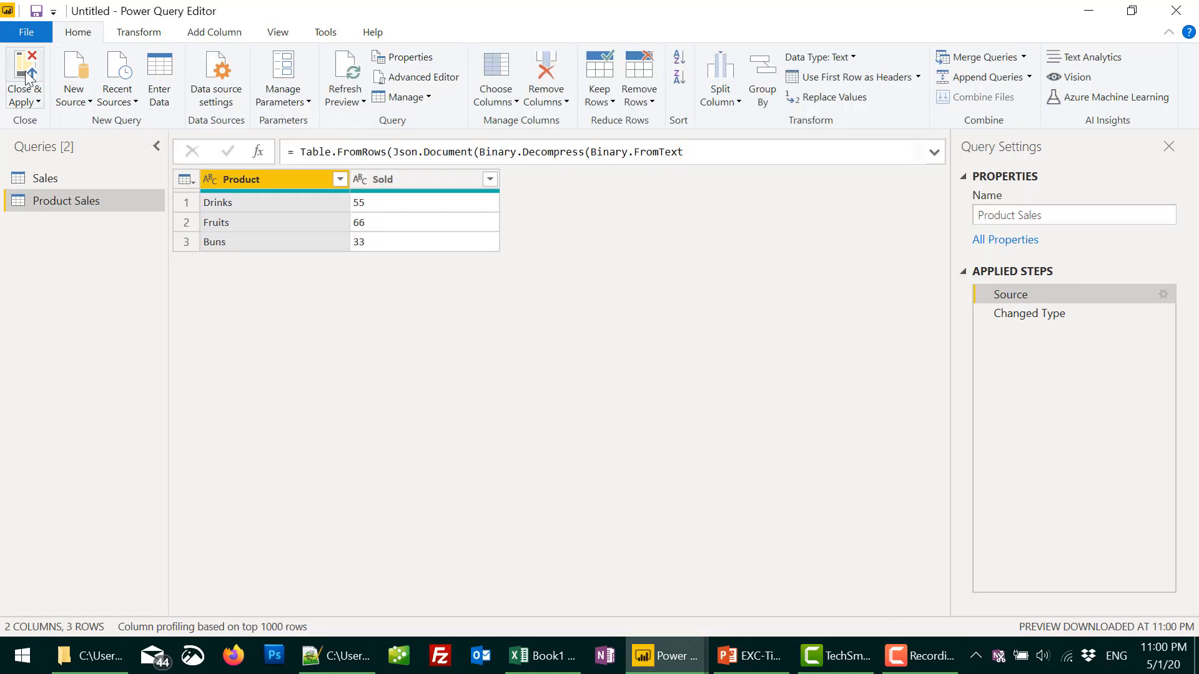
click(27, 77)
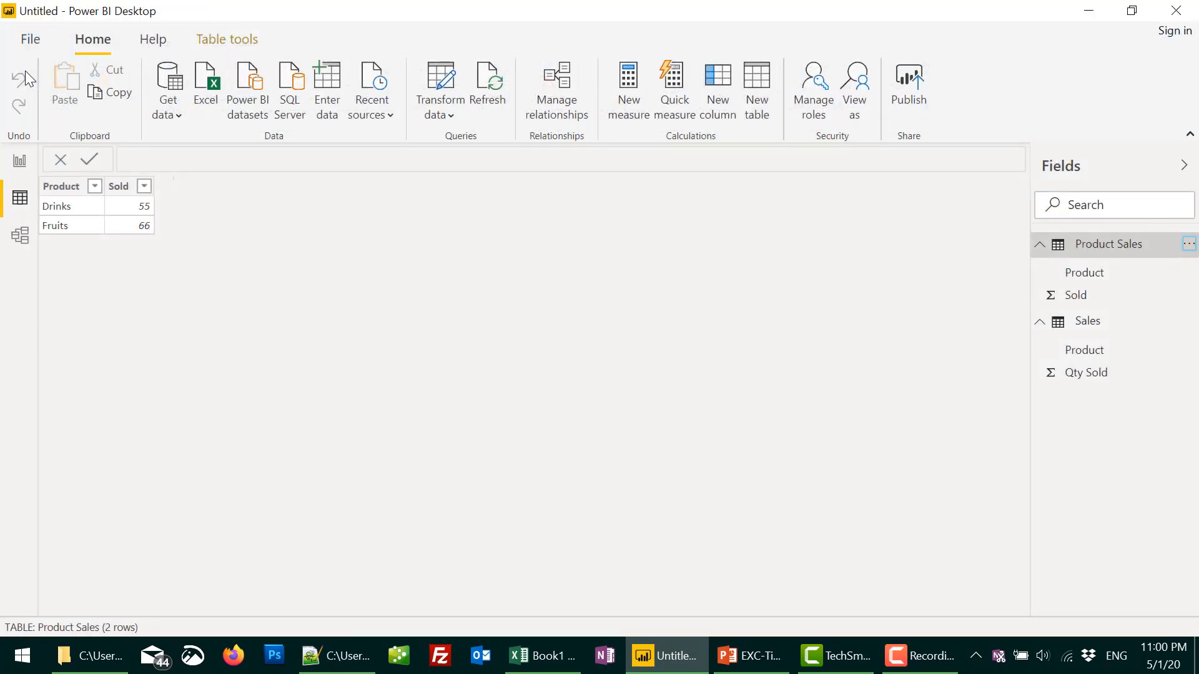